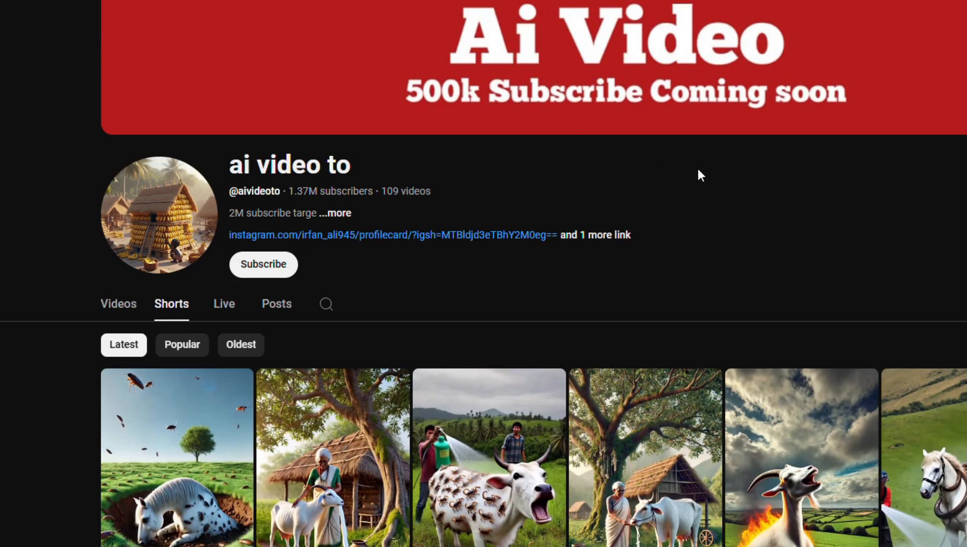
Examine the "ai video to" YouTube channel's subscriber and video counts and browse its Shorts and their view counts
{"action": "scroll", "coordinate": [726, 199], "scroll_direction": "down", "scroll_amount": 6}
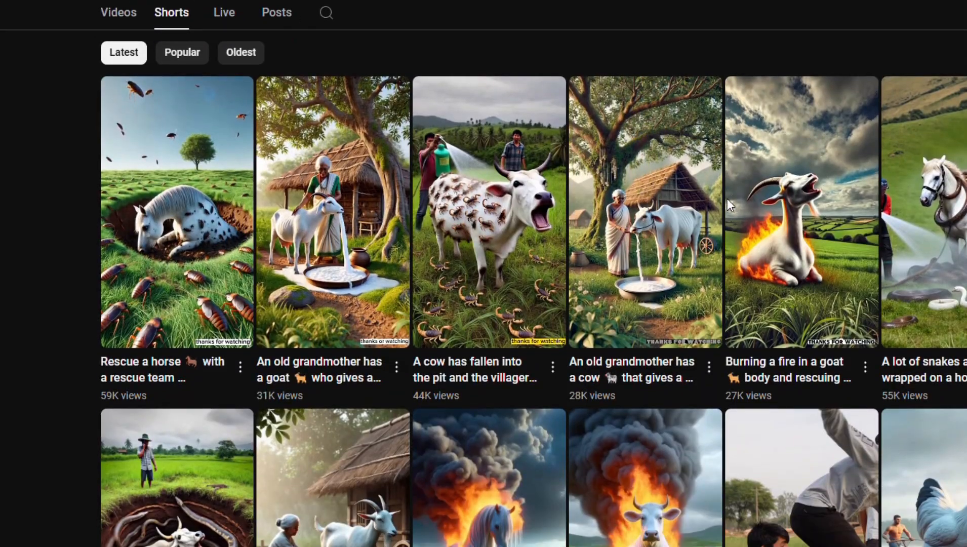
{"action": "scroll", "coordinate": [385, 152], "scroll_direction": "up", "scroll_amount": 3}
{"action": "scroll", "coordinate": [391, 154], "scroll_direction": "up", "scroll_amount": 3}
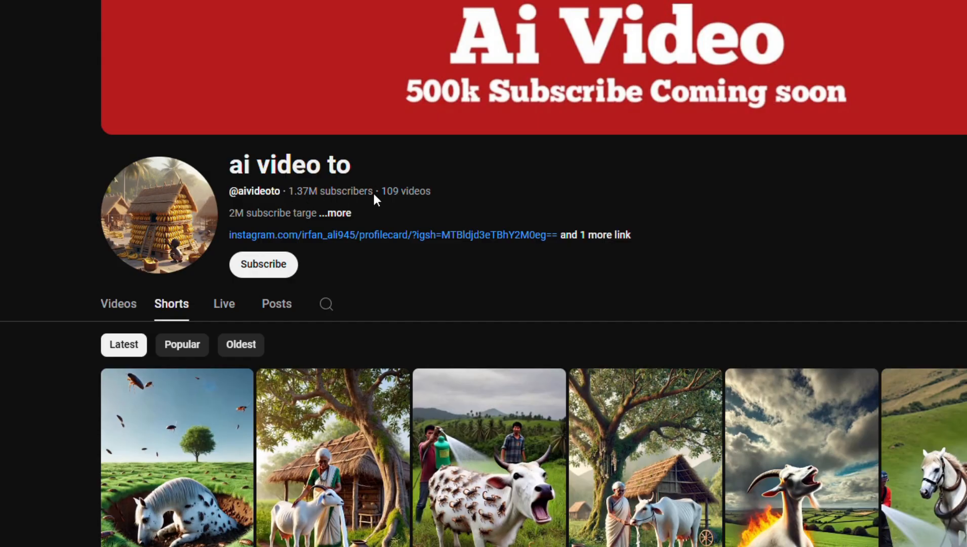
{"action": "left_click_drag", "start_coordinate": [379, 191], "coordinate": [447, 188]}
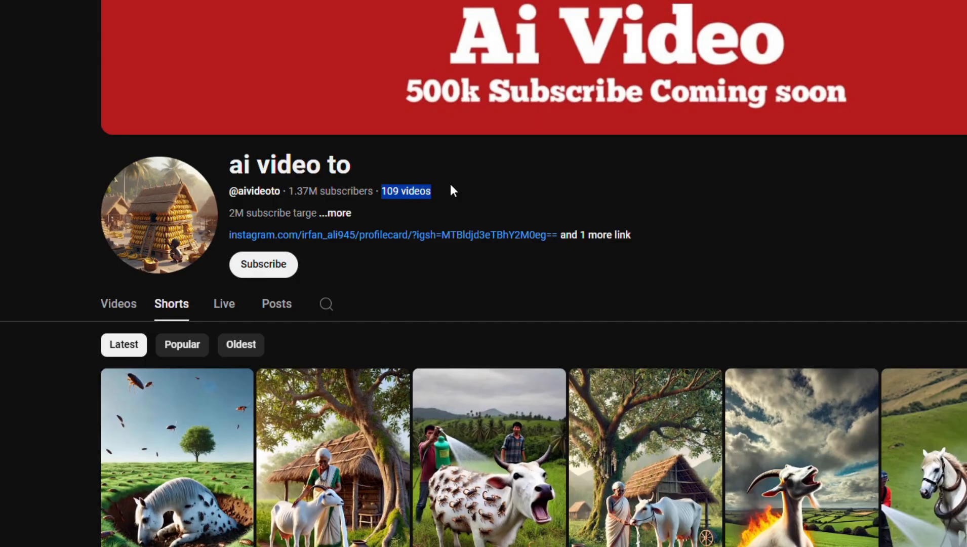
{"action": "scroll", "coordinate": [263, 214], "scroll_direction": "down", "scroll_amount": 6}
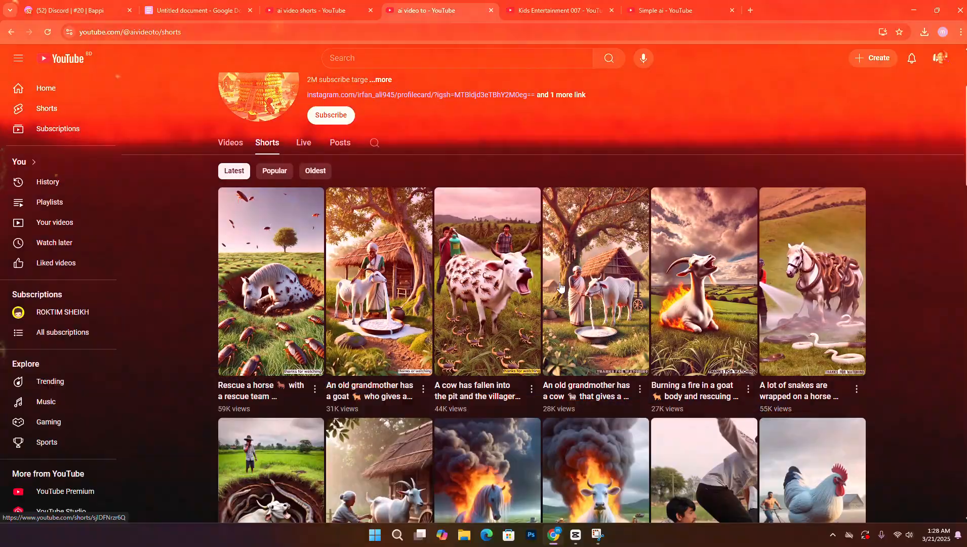
{"action": "scroll", "coordinate": [561, 287], "scroll_direction": "down", "scroll_amount": 3}
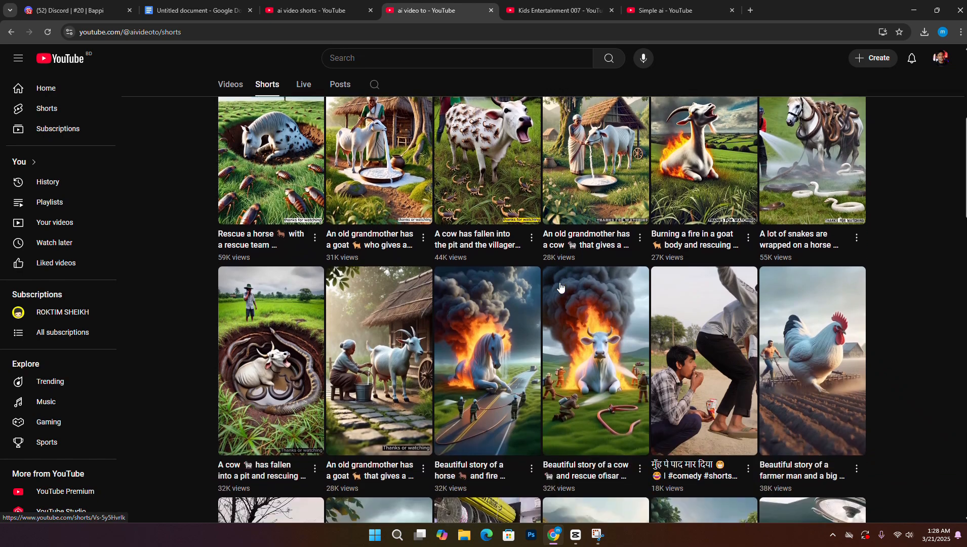
{"action": "scroll", "coordinate": [560, 286], "scroll_direction": "up", "scroll_amount": 2}
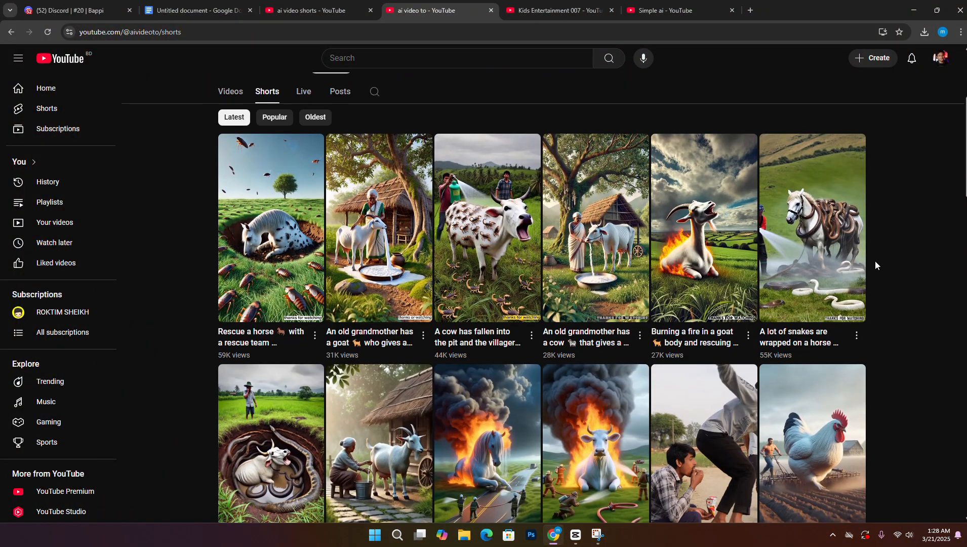
{"action": "scroll", "coordinate": [876, 265], "scroll_direction": "down", "scroll_amount": 1}
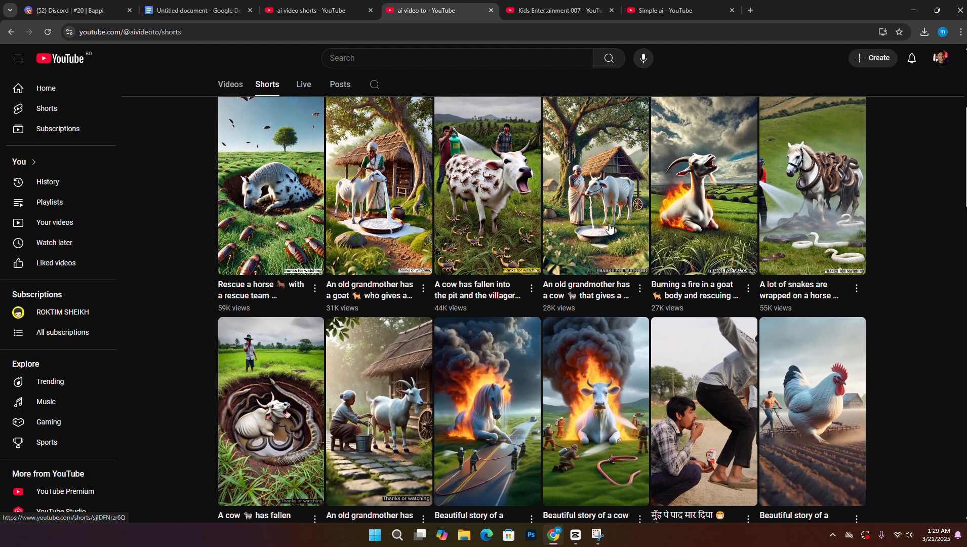
{"action": "scroll", "coordinate": [609, 229], "scroll_direction": "up", "scroll_amount": 5}
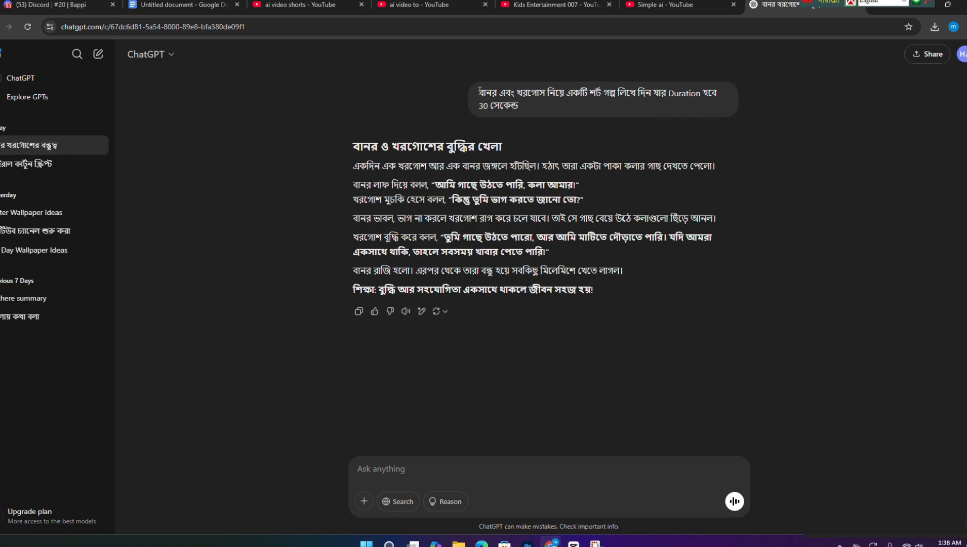
Read the 30-second story prompt in ChatGPT and the generated Bengali monkey-and-rabbit story, from its heading through its opening scene and moral
{"action": "left_click_drag", "start_coordinate": [479, 93], "coordinate": [743, 91]}
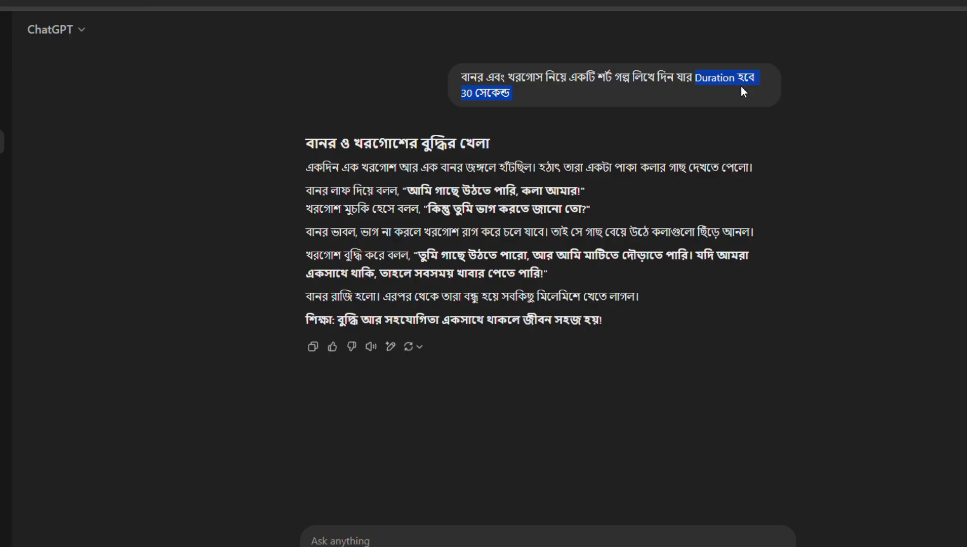
{"action": "left_click_drag", "start_coordinate": [318, 143], "coordinate": [468, 136]}
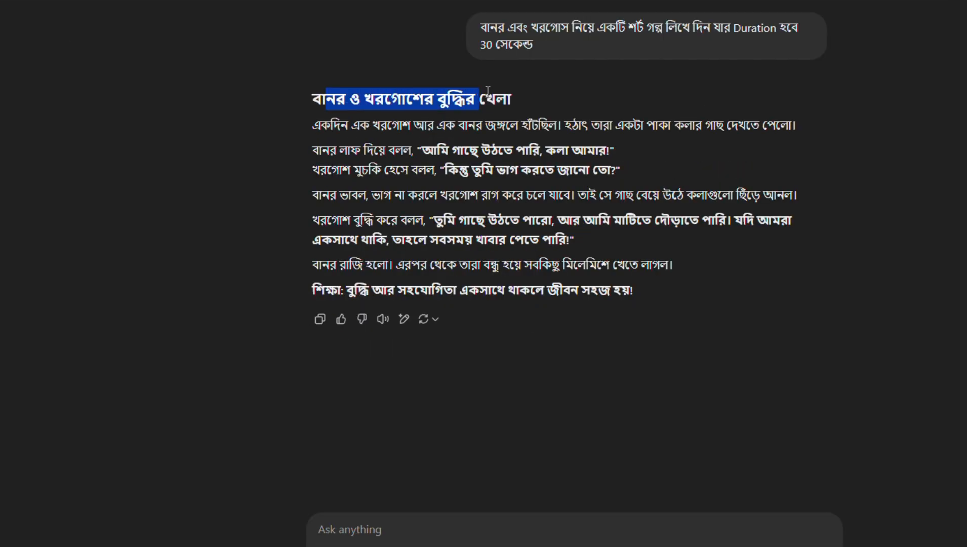
{"action": "left_click_drag", "start_coordinate": [487, 90], "coordinate": [513, 94]}
{"action": "left_click", "coordinate": [513, 94]}
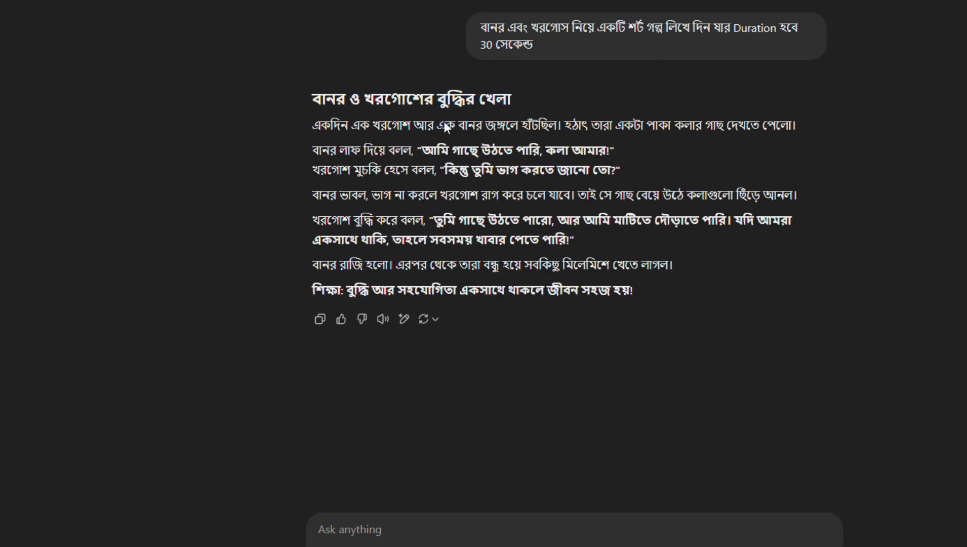
{"action": "left_click_drag", "start_coordinate": [373, 126], "coordinate": [485, 125]}
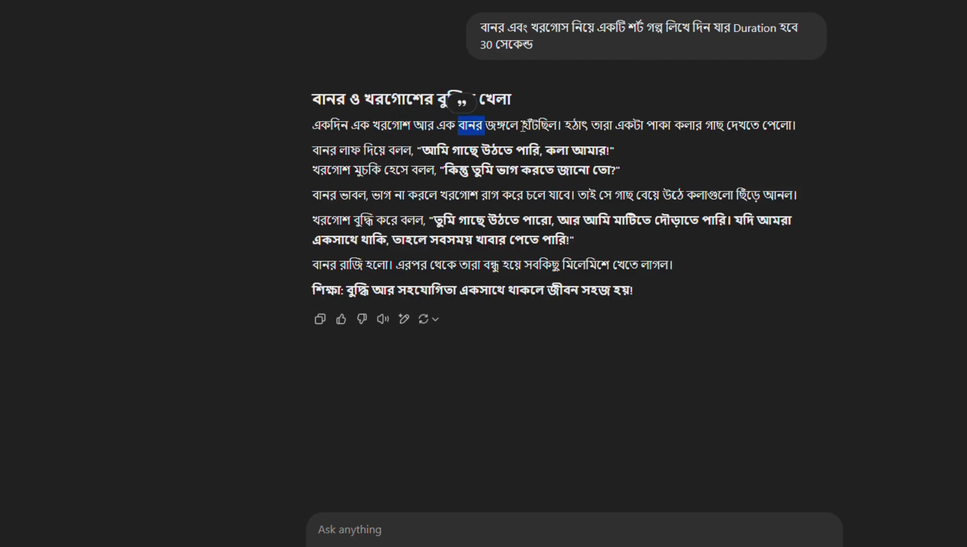
{"action": "left_click_drag", "start_coordinate": [646, 126], "coordinate": [724, 125]}
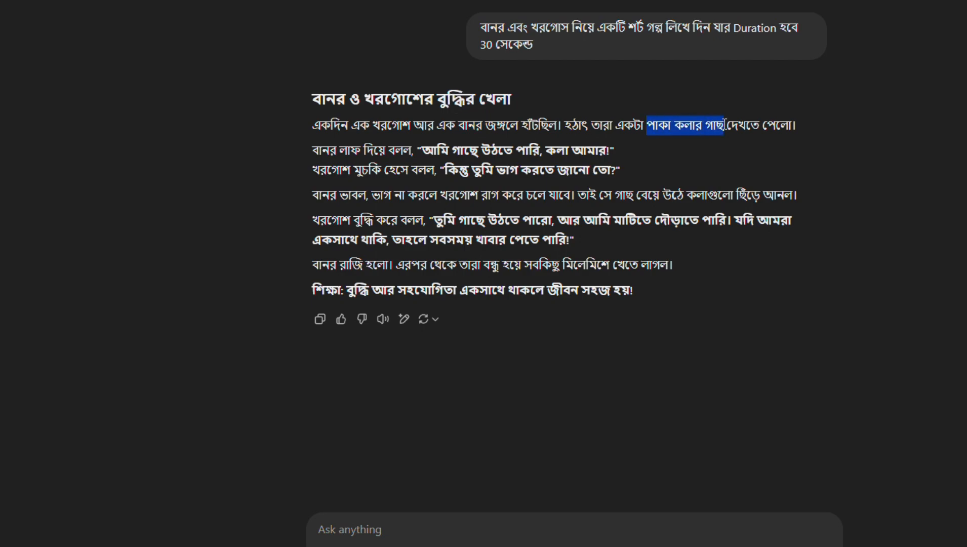
{"action": "left_click", "coordinate": [512, 163]}
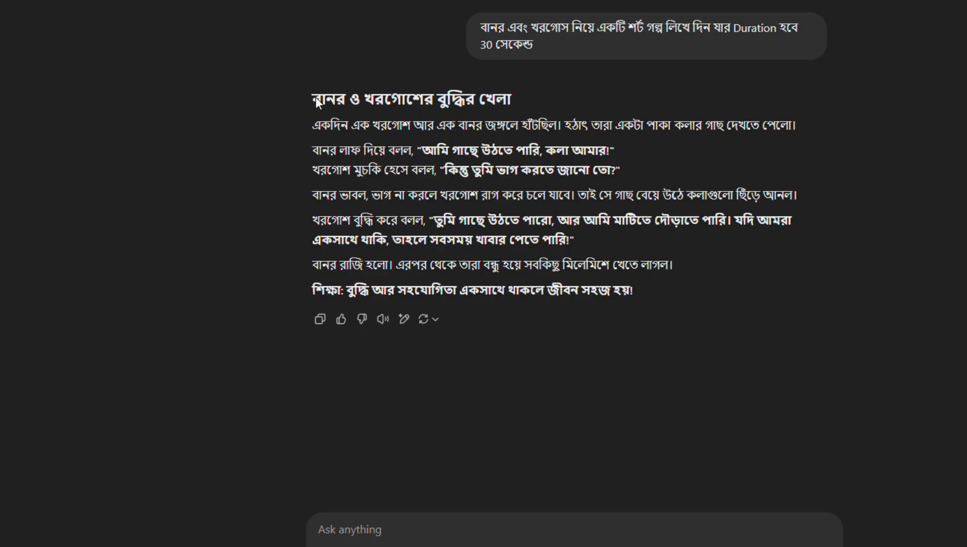
{"action": "left_click_drag", "start_coordinate": [316, 98], "coordinate": [651, 282]}
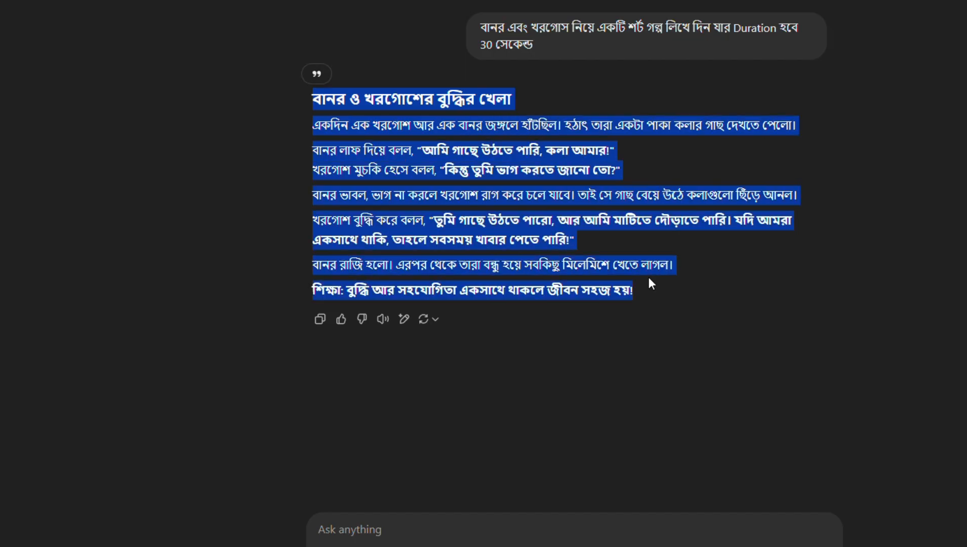
{"action": "left_click", "coordinate": [604, 202]}
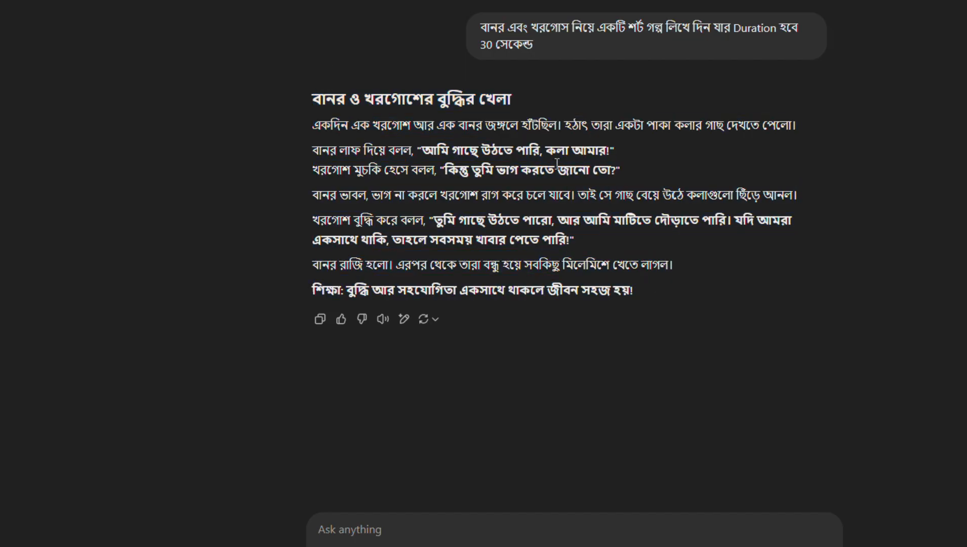
{"action": "left_click_drag", "start_coordinate": [315, 127], "coordinate": [814, 128]}
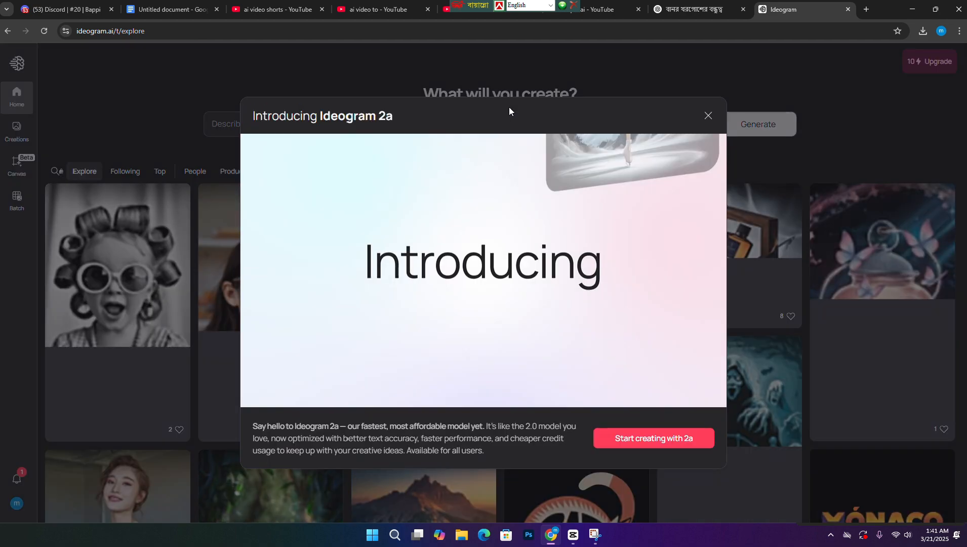
Dismiss the Ideogram 2a announcement on the Ideogram explore page
{"action": "left_click", "coordinate": [708, 116]}
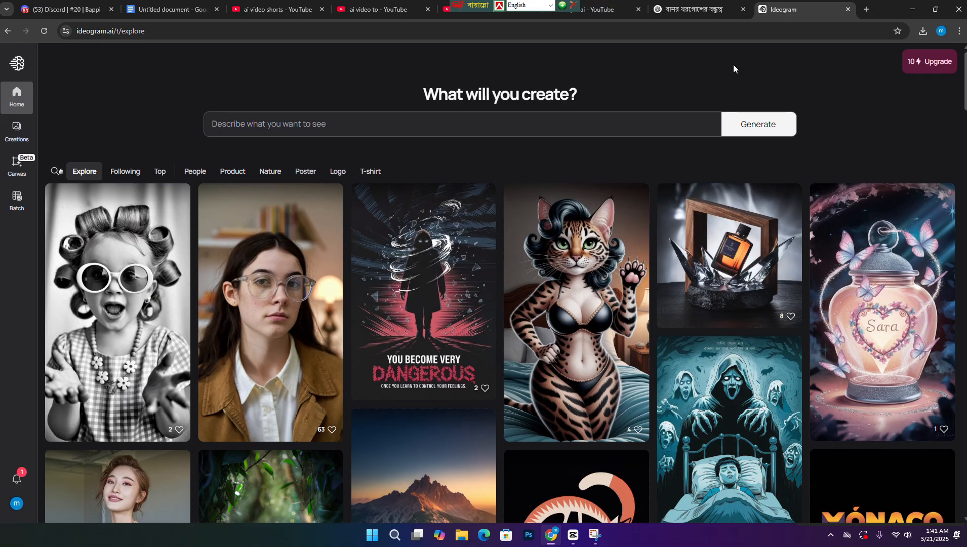
{"action": "left_click", "coordinate": [709, 10]}
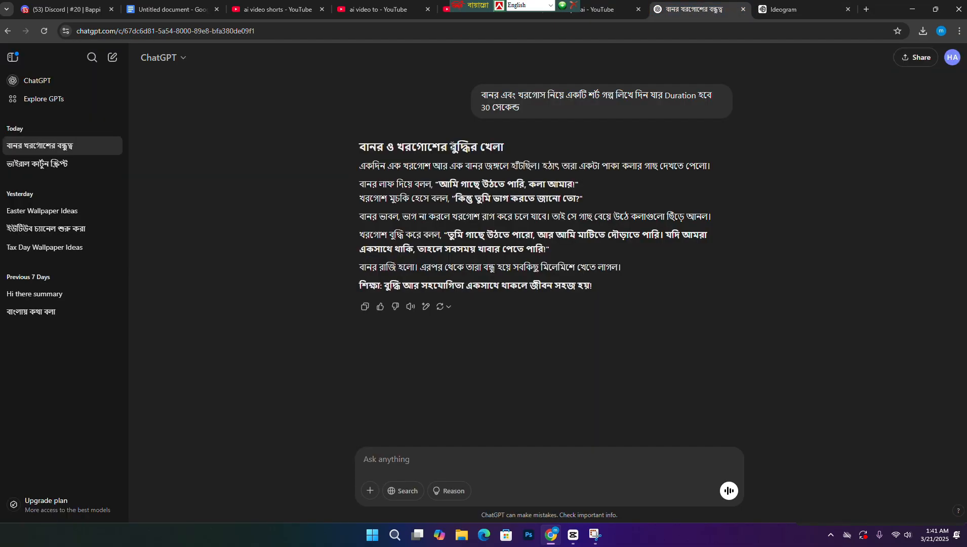
{"action": "left_click", "coordinate": [795, 9]}
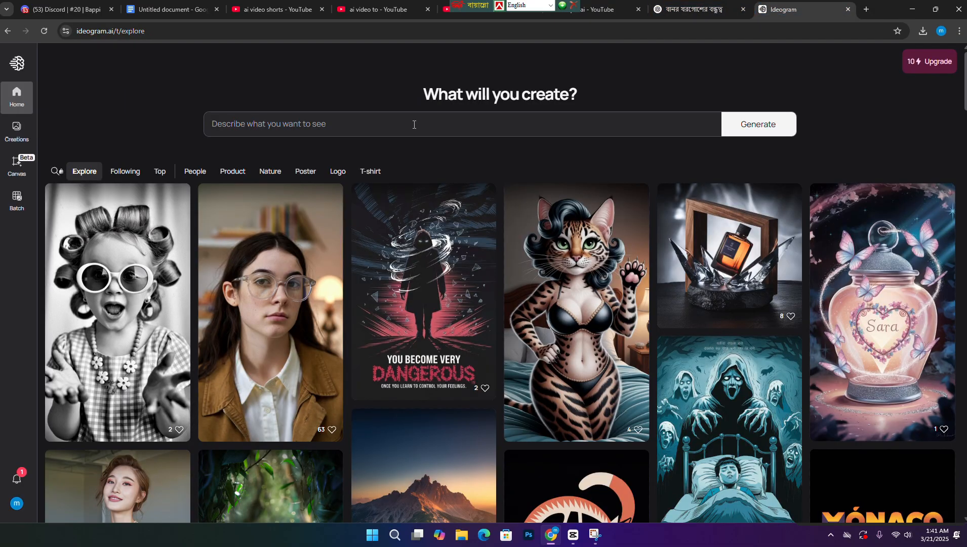
Switch to ChatGPT and send the request "translate it in English" for the Bengali monkey-and-rabbit story
{"action": "key", "text": "ctrl+shift+Tab"}
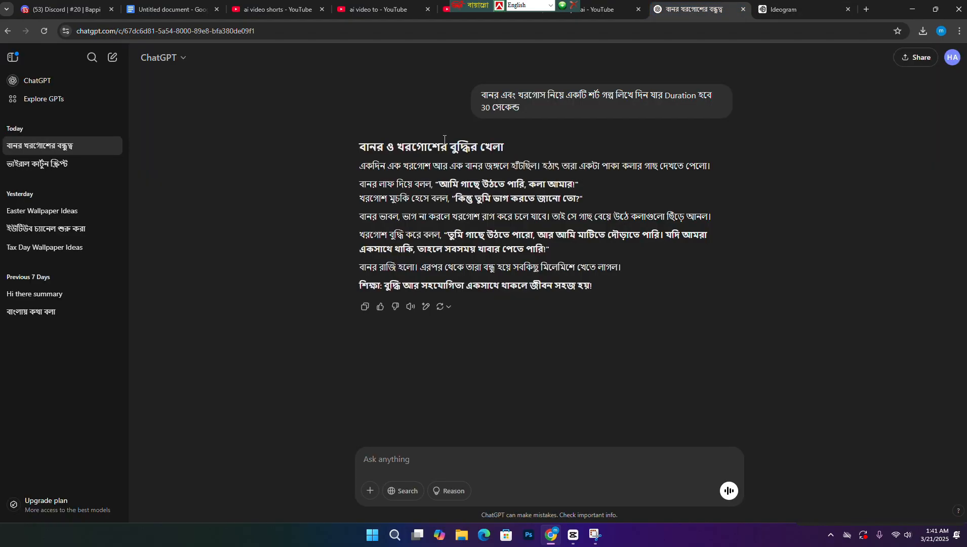
{"action": "left_click_drag", "start_coordinate": [366, 168], "coordinate": [614, 280]}
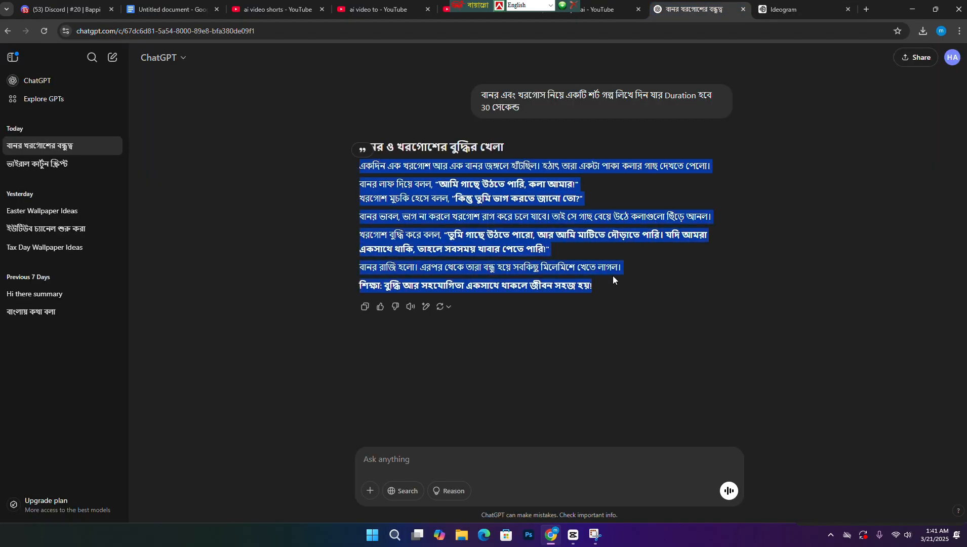
{"action": "left_click", "coordinate": [446, 457]}
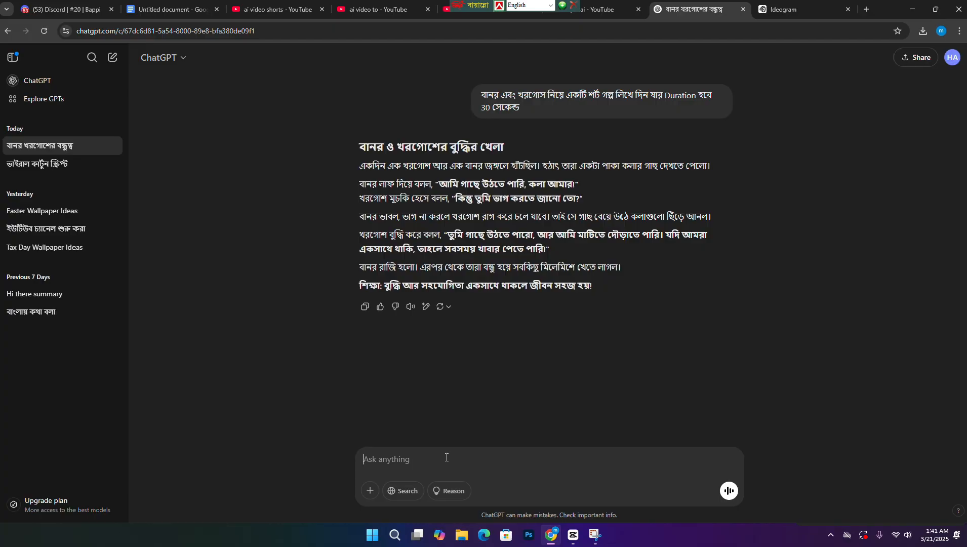
{"action": "type", "text": "translate it in English"}
{"action": "key", "text": "Return"}
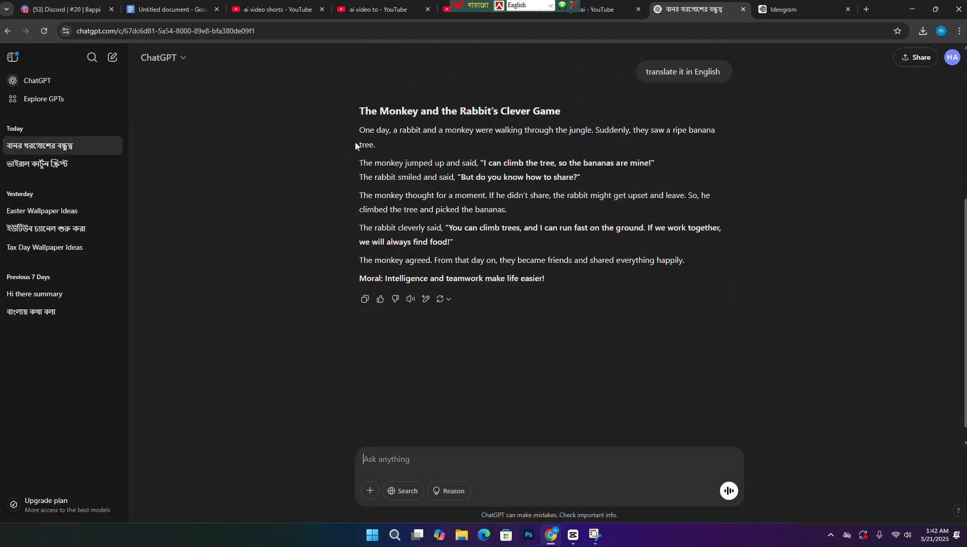
Copy the translated story's first paragraph, from "One day, a rabbit and a monkey" to "ripe banana tree.", into Ideogram's image prompt
{"action": "left_click_drag", "start_coordinate": [360, 128], "coordinate": [378, 145]}
{"action": "key", "text": "ctrl+c"}
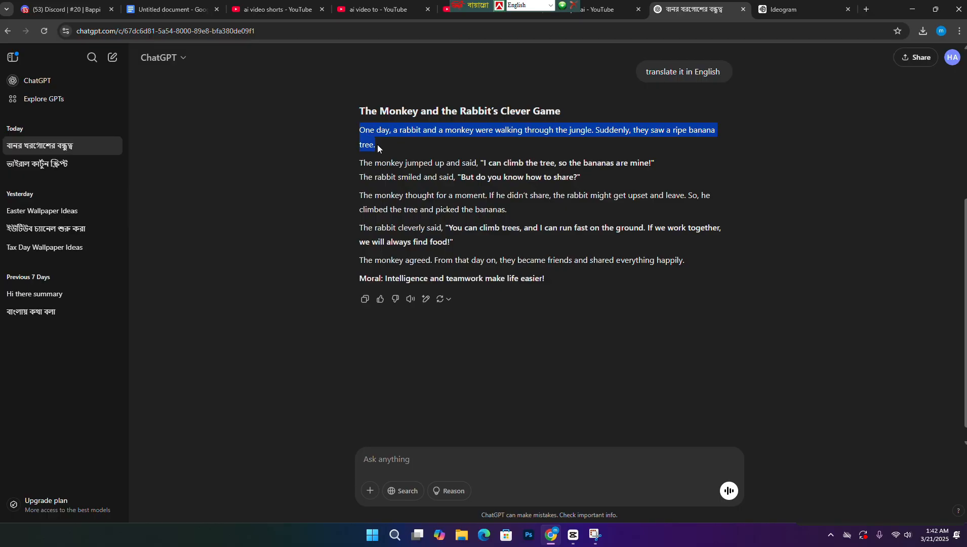
{"action": "left_click", "coordinate": [785, 6]}
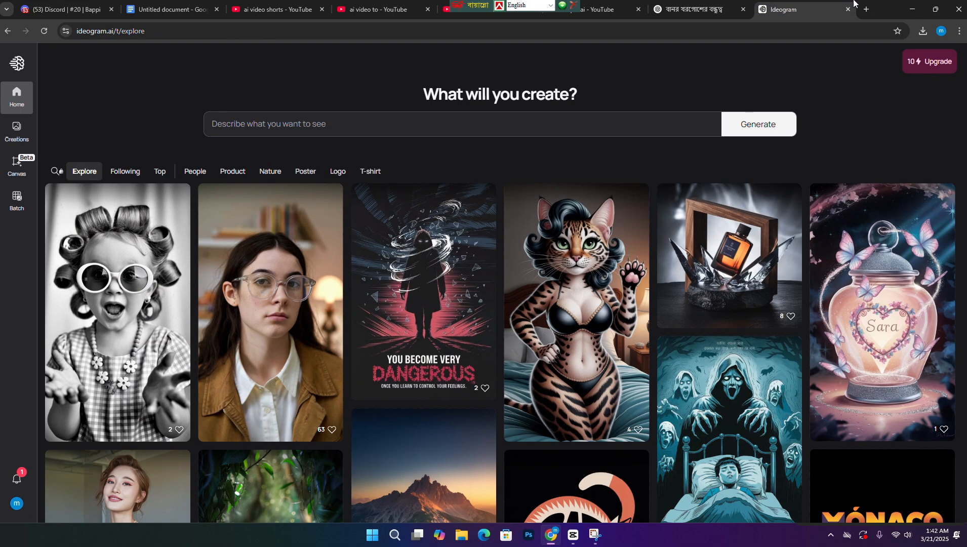
{"action": "left_click", "coordinate": [392, 125]}
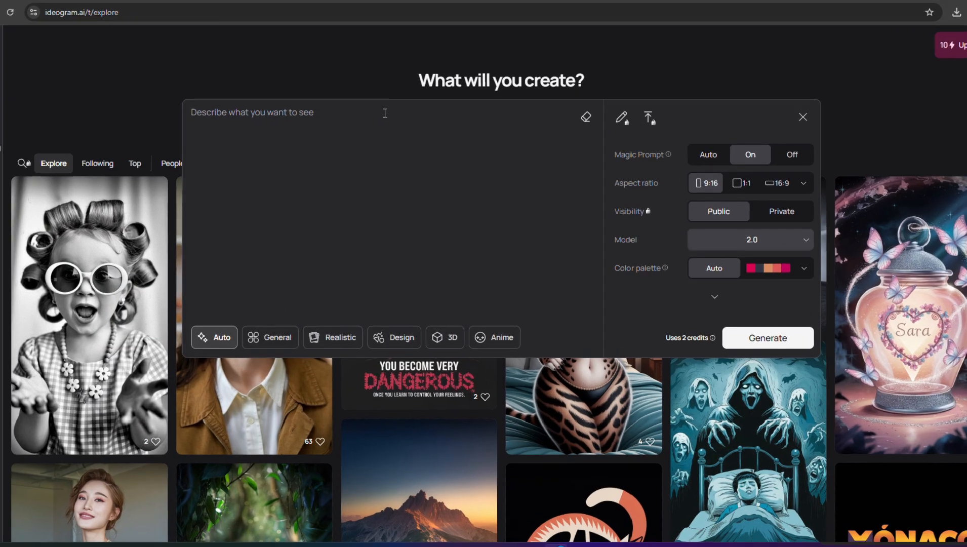
{"action": "key", "text": "ctrl+v"}
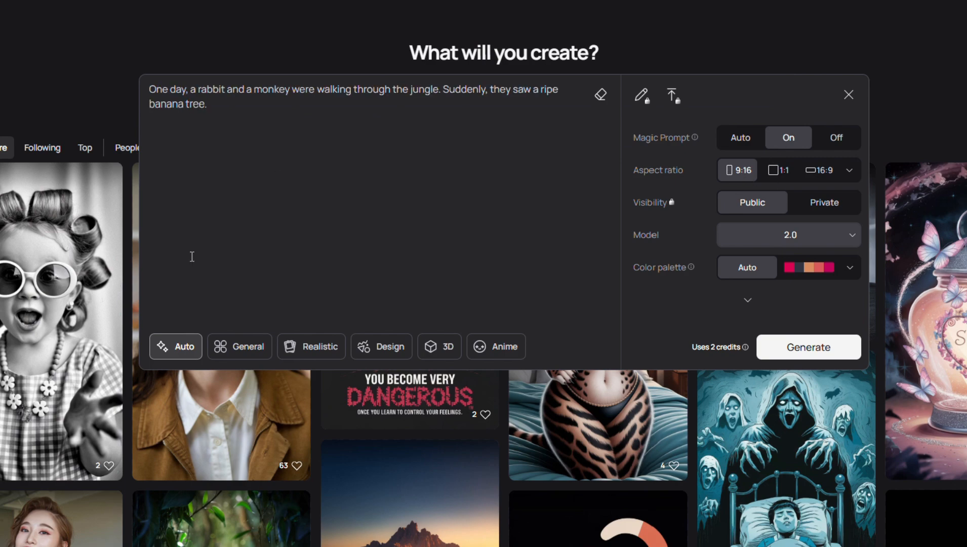
Generate images from the rabbit-and-monkey prompt in the Design style
{"action": "left_click", "coordinate": [376, 347]}
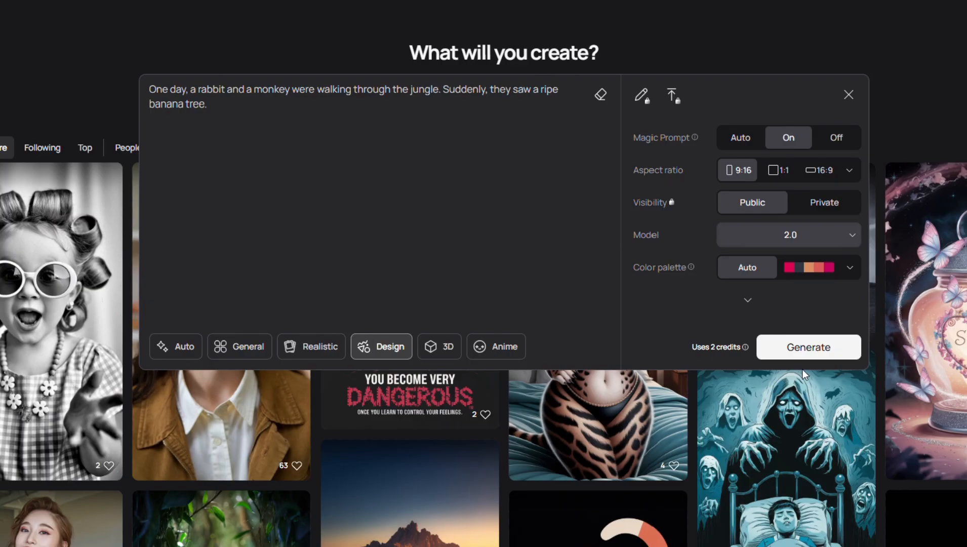
{"action": "left_click", "coordinate": [809, 348]}
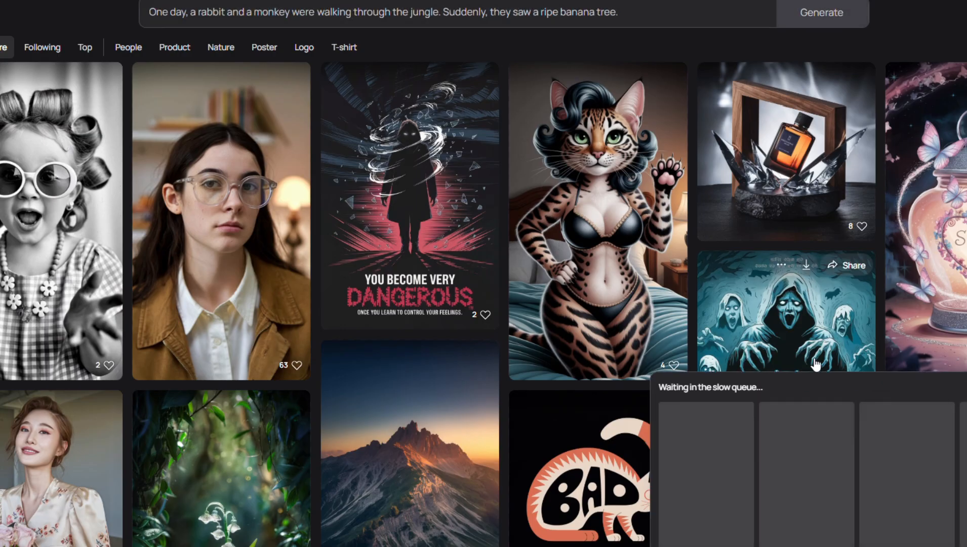
{"action": "scroll", "coordinate": [864, 470], "scroll_direction": "down", "scroll_amount": 5}
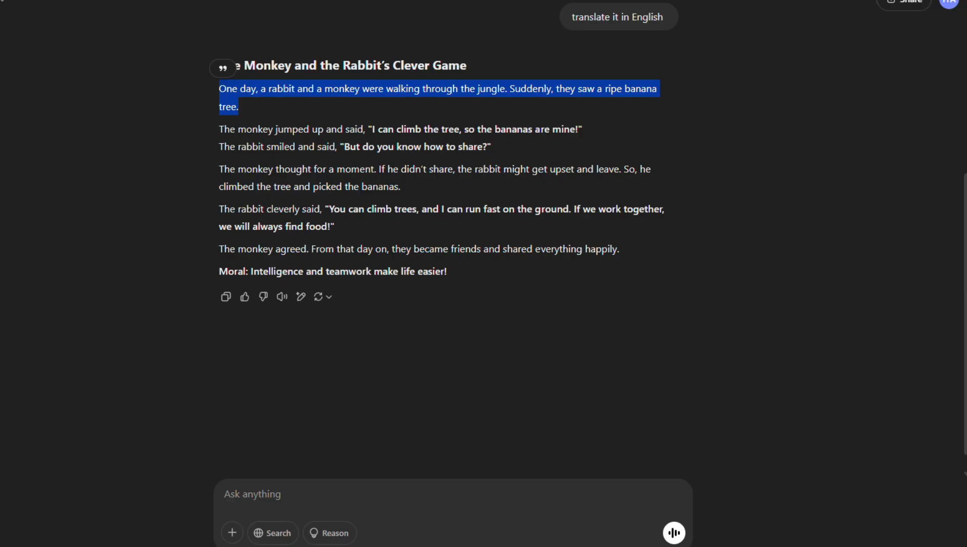
Copy "he climbed the tree and picked the bananas." from the ChatGPT story and append it to Ideogram's image prompt
{"action": "left_click", "coordinate": [295, 135]}
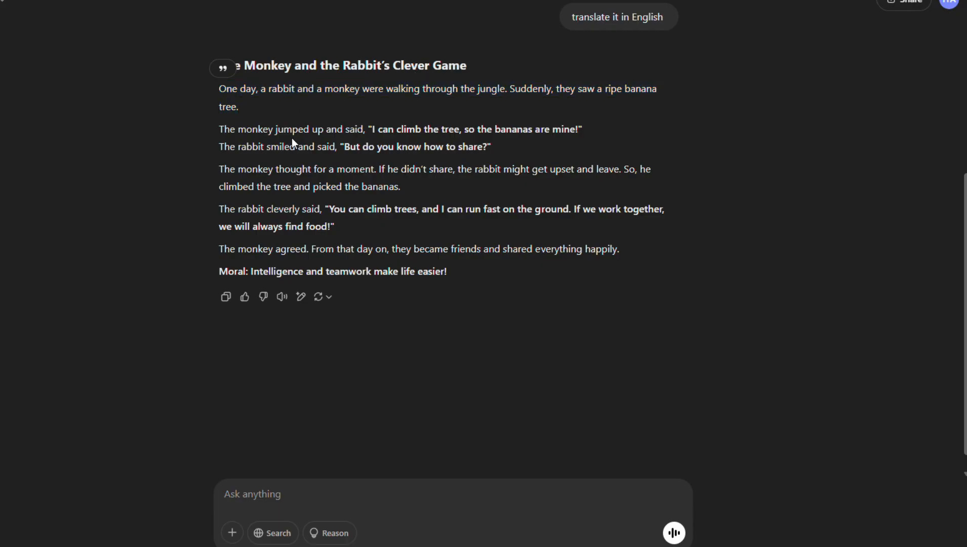
{"action": "scroll", "coordinate": [639, 272], "scroll_direction": "up", "scroll_amount": 2}
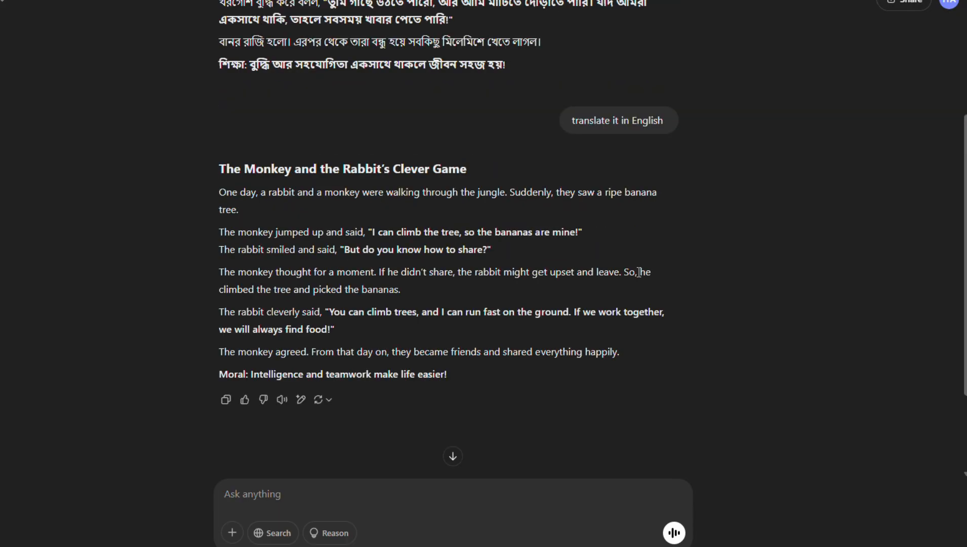
{"action": "left_click_drag", "start_coordinate": [641, 273], "coordinate": [645, 287]}
{"action": "key", "text": "ctrl+c"}
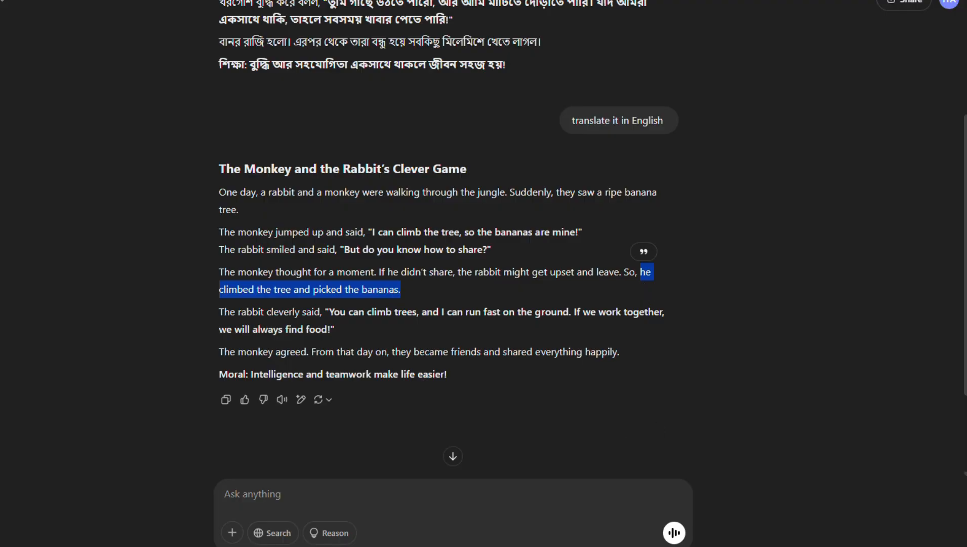
{"action": "left_click", "coordinate": [798, 4]}
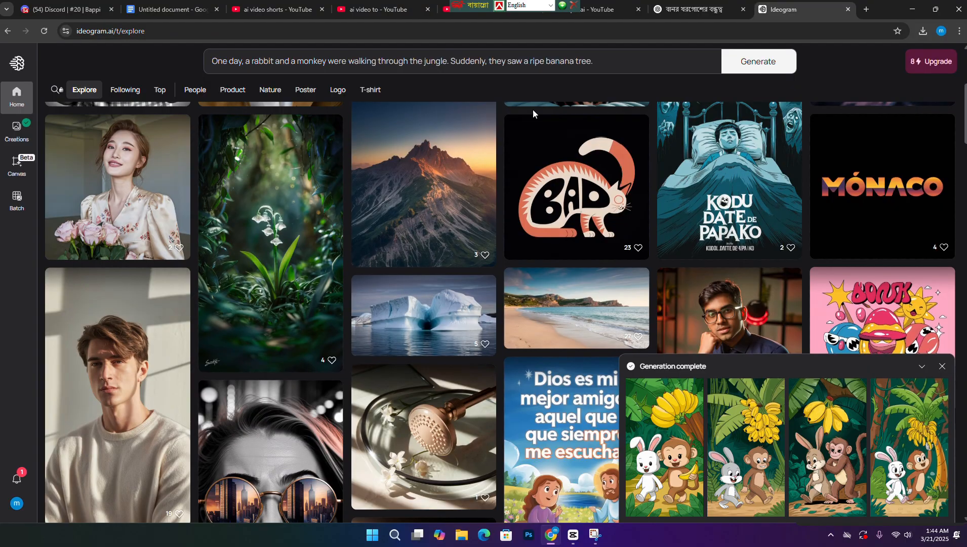
{"action": "left_click", "coordinate": [408, 58]}
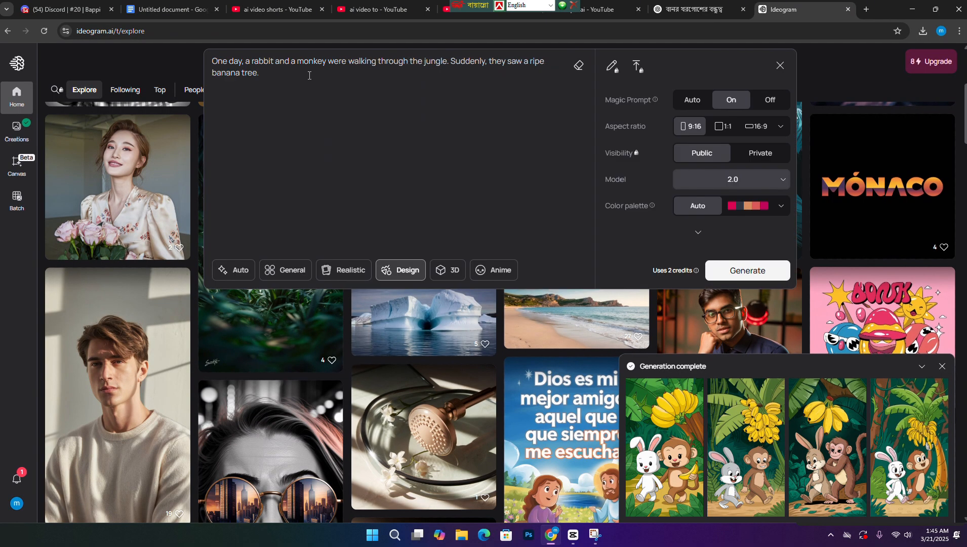
{"action": "key", "text": "ctrl+v"}
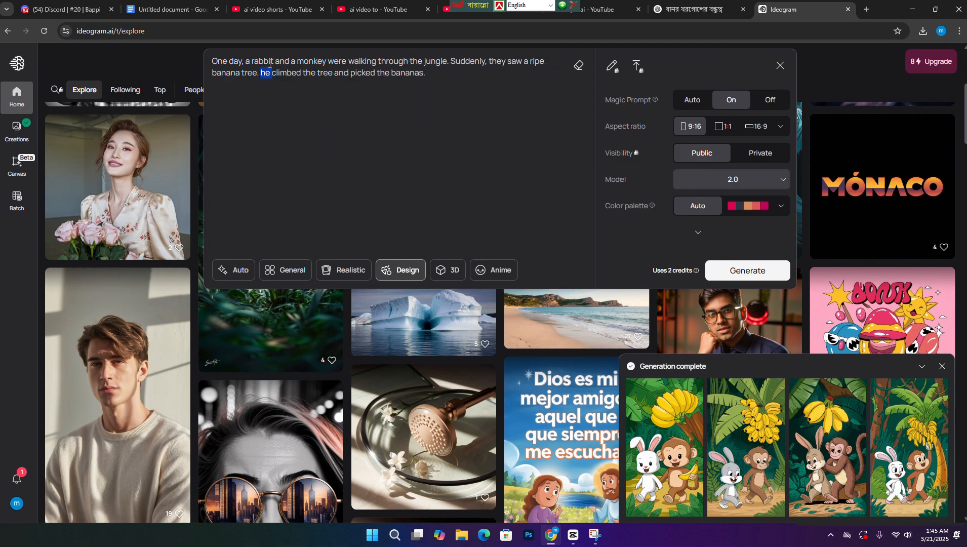
Replace "he" with "monkey" in the prompt's last sentence and generate the images
{"action": "double_click", "coordinate": [309, 63]}
{"action": "key", "text": "ctrl+c"}
{"action": "double_click", "coordinate": [268, 73]}
{"action": "key", "text": "ctrl+v"}
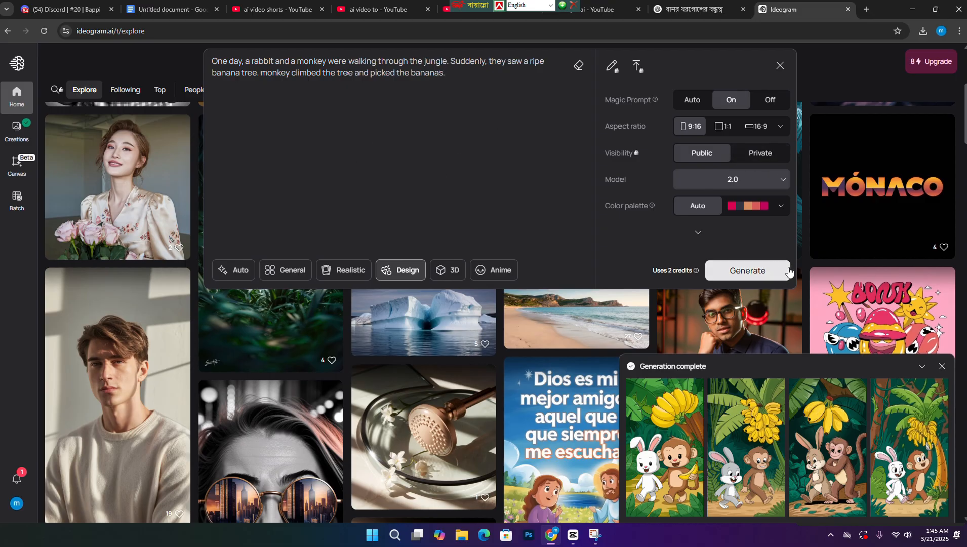
{"action": "left_click", "coordinate": [759, 271]}
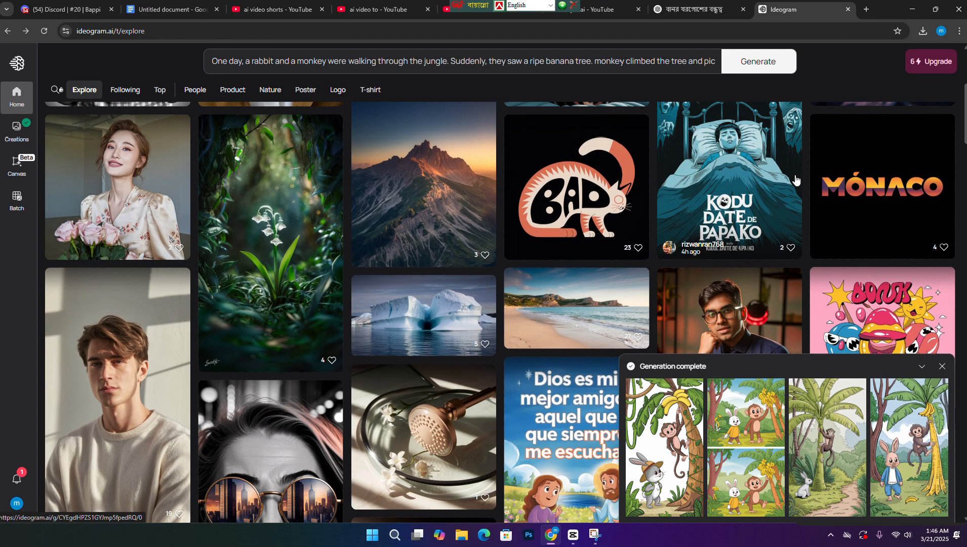
Open the generated image of the monkey climbing the tree, look through the downloaded cartoon images, and close the viewer
{"action": "left_click", "coordinate": [670, 427]}
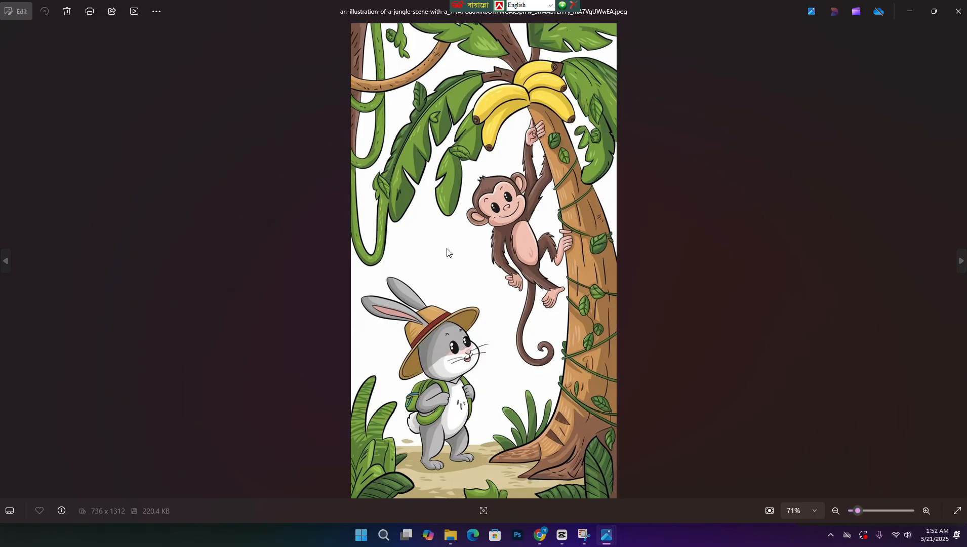
{"action": "key", "text": "Left"}
{"action": "key", "text": "Right"}
{"action": "key", "text": "Right"}
{"action": "key", "text": "Right"}
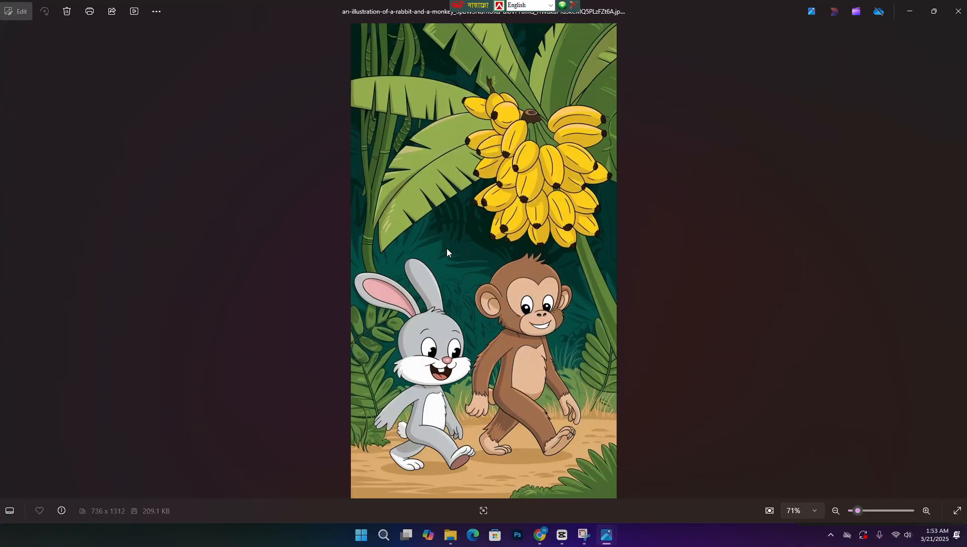
{"action": "key", "text": "Right"}
{"action": "left_click", "coordinate": [959, 11]}
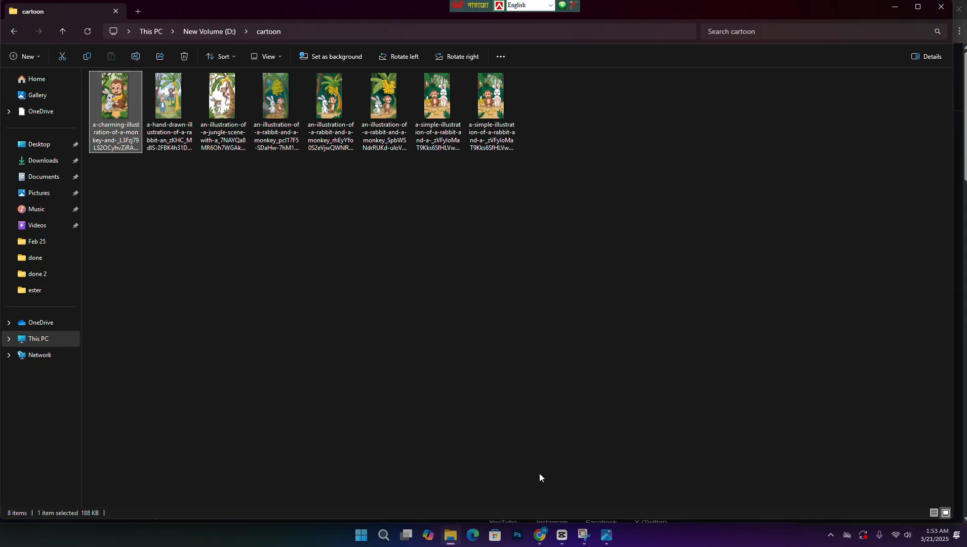
Open the Runway website from the browser's "runway ml" search results and log in with the Google account
{"action": "left_click", "coordinate": [540, 535]}
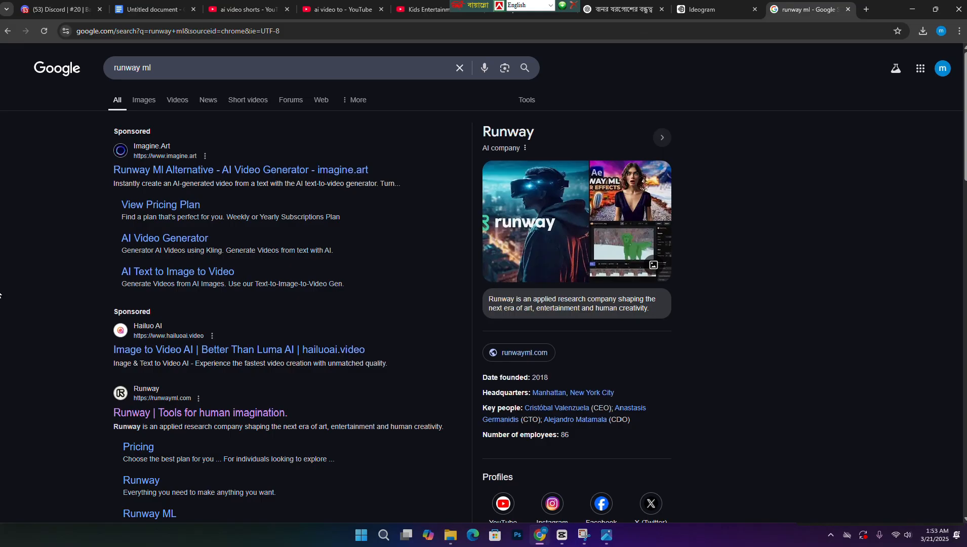
{"action": "scroll", "coordinate": [126, 261], "scroll_direction": "down", "scroll_amount": 2}
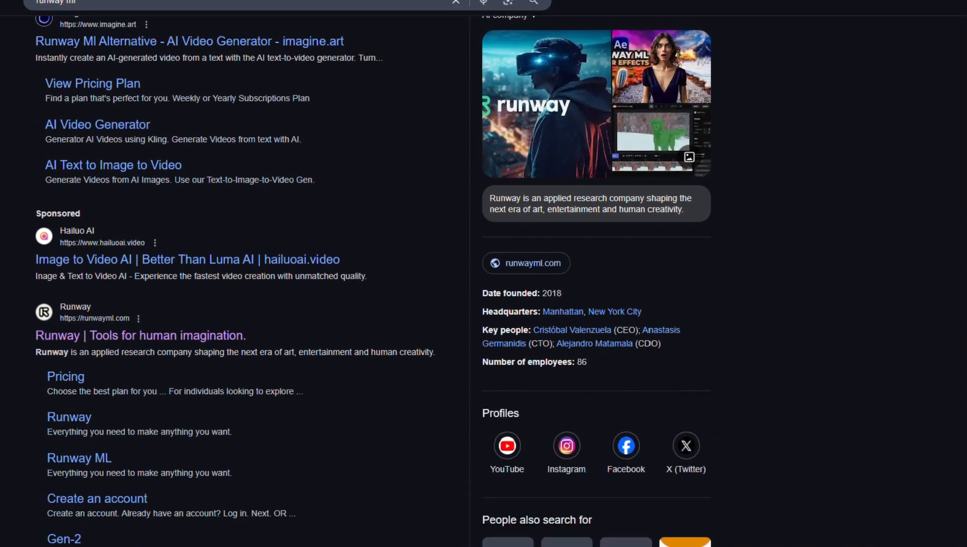
{"action": "scroll", "coordinate": [50, 263], "scroll_direction": "down", "scroll_amount": 1}
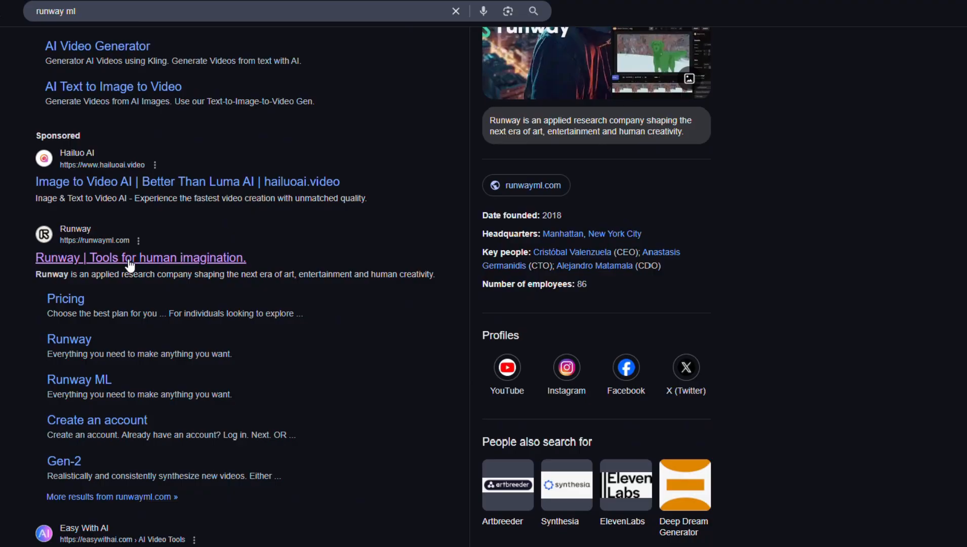
{"action": "left_click", "coordinate": [129, 260]}
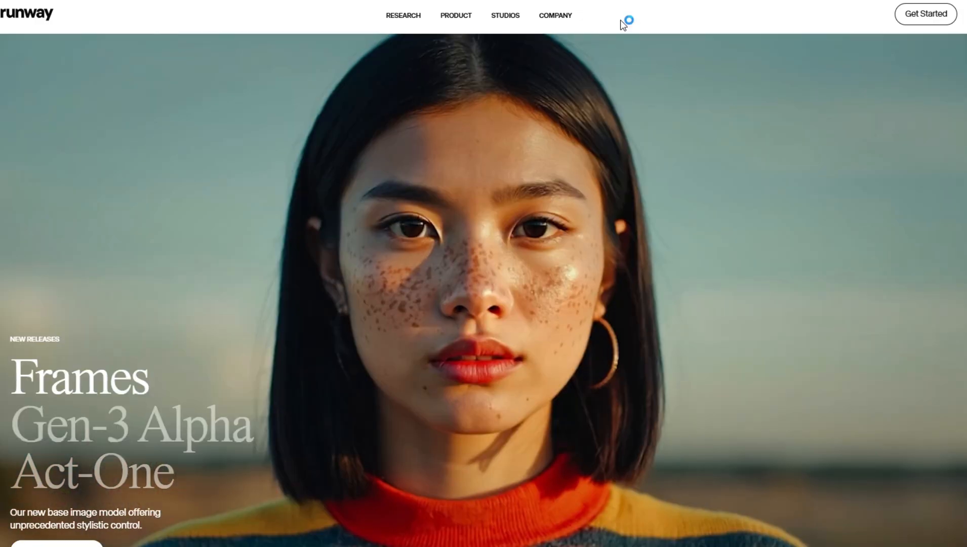
{"action": "left_click", "coordinate": [940, 20]}
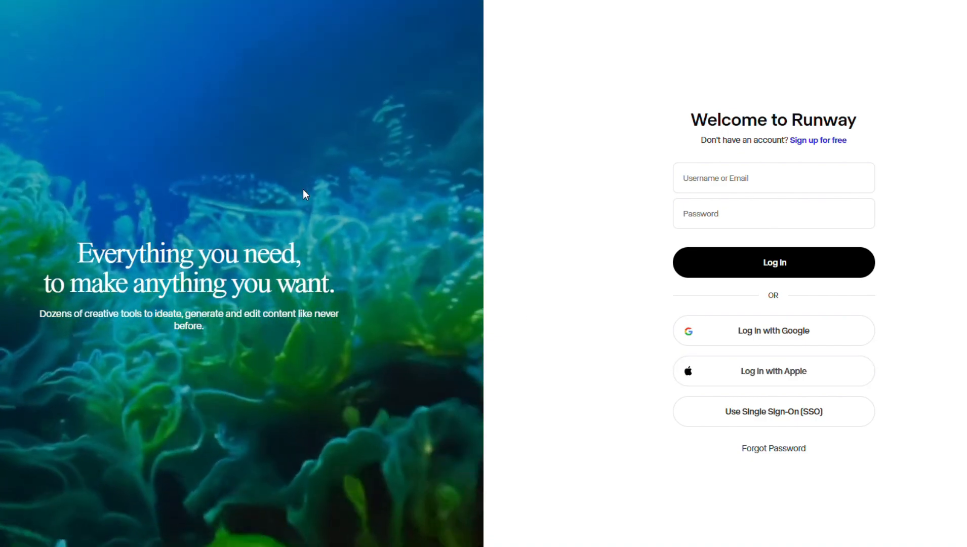
{"action": "left_click", "coordinate": [766, 336]}
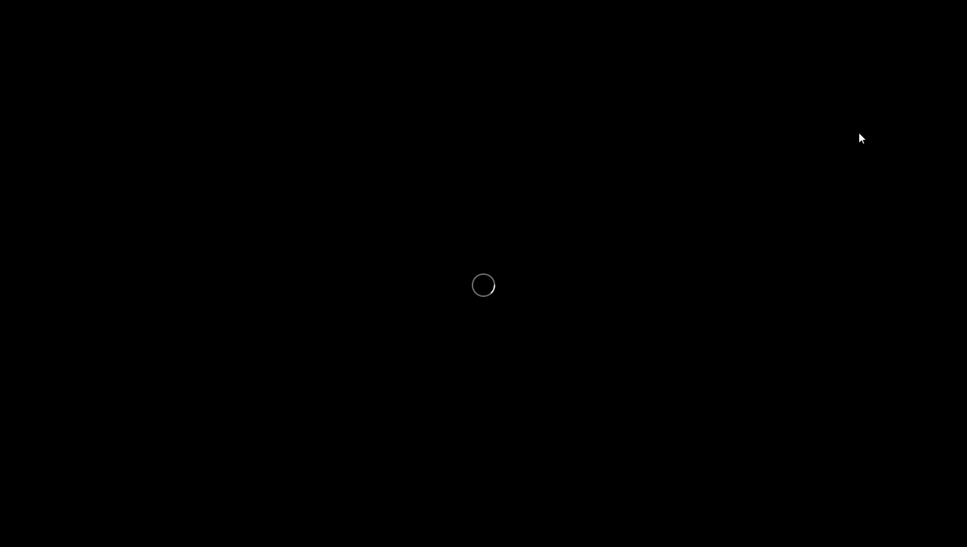
{"action": "left_click", "coordinate": [615, 139]}
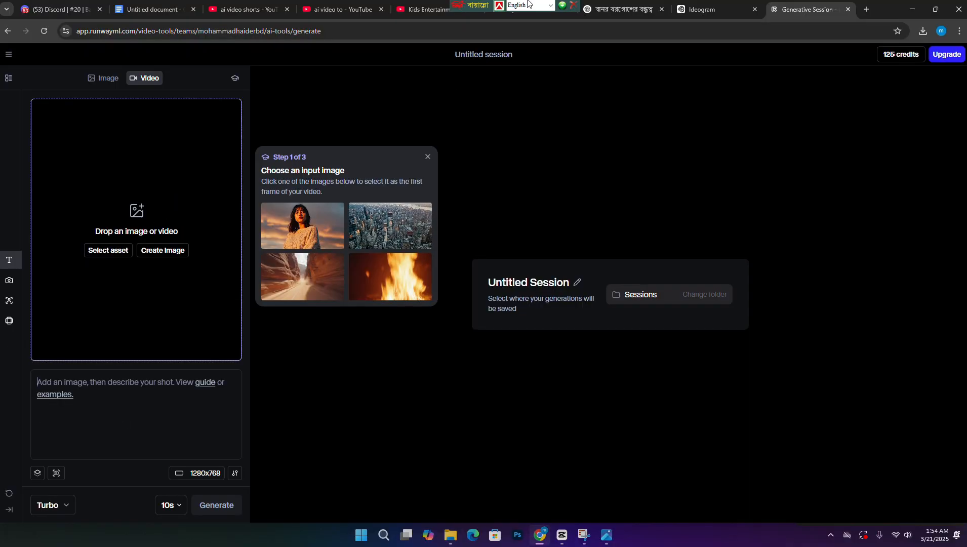
Set the video's aspect ratio to the vertical 768x1280 and collapse the settings
{"action": "left_click", "coordinate": [200, 476]}
{"action": "scroll", "coordinate": [127, 398], "scroll_direction": "down", "scroll_amount": 1}
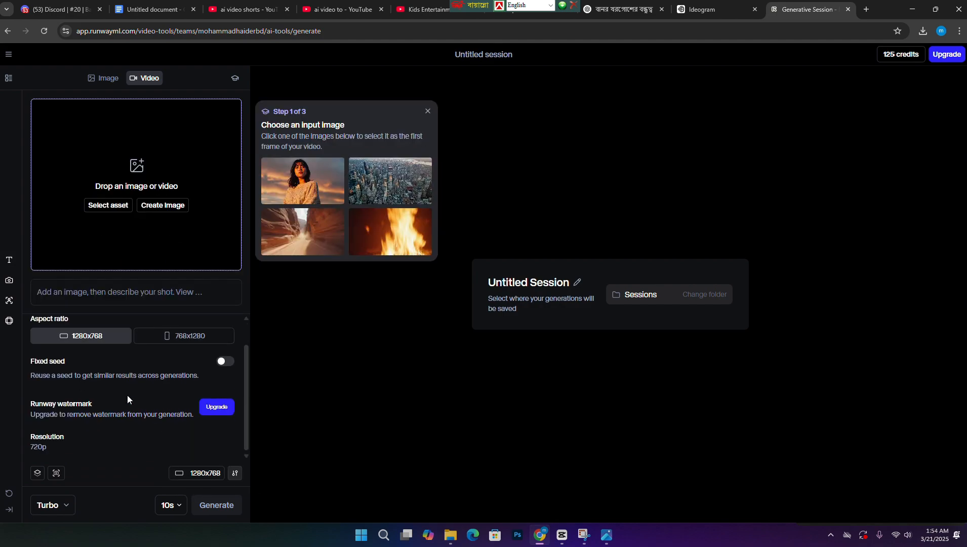
{"action": "scroll", "coordinate": [127, 394], "scroll_direction": "up", "scroll_amount": 1}
{"action": "left_click", "coordinate": [184, 370]}
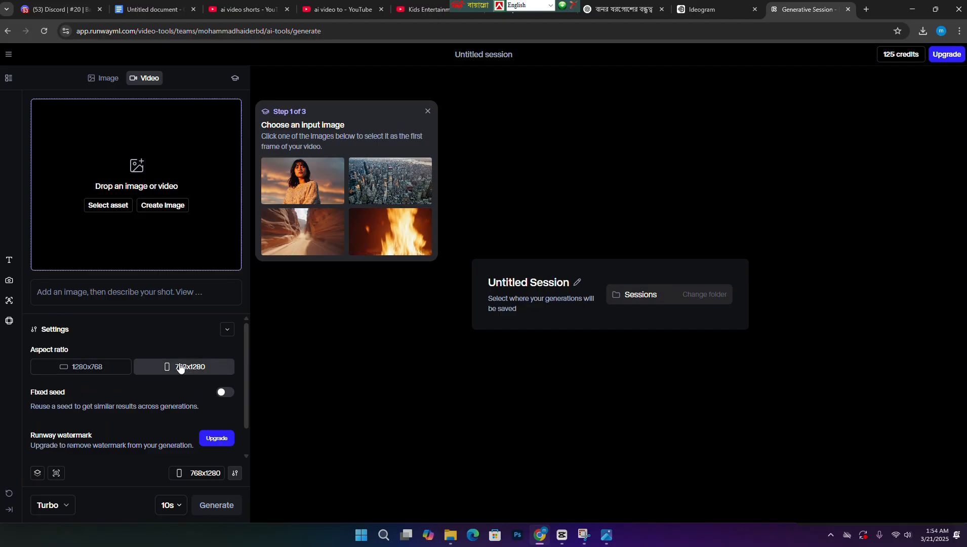
{"action": "left_click", "coordinate": [226, 331]}
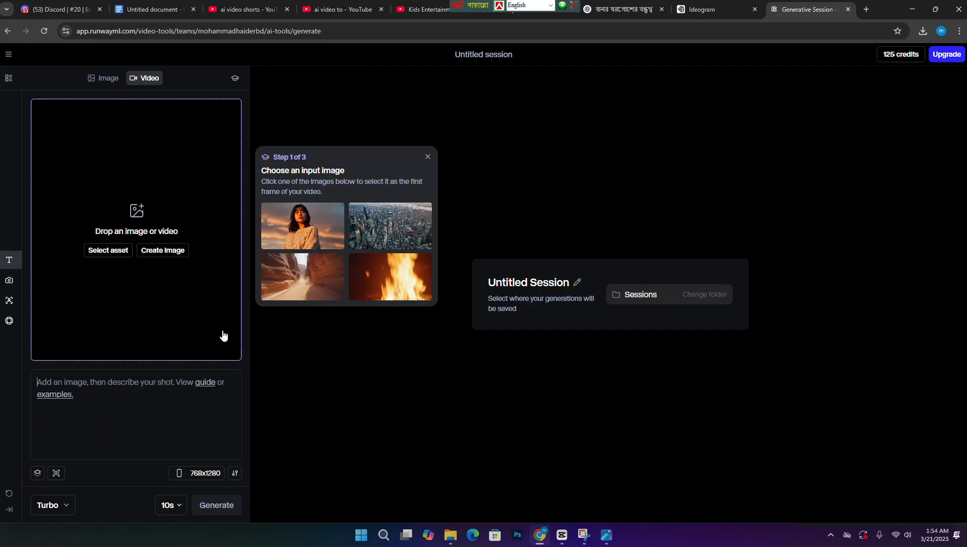
Load the downloaded illustration of the rabbit and monkey walking under the bananas as the video's input image
{"action": "left_click", "coordinate": [103, 250]}
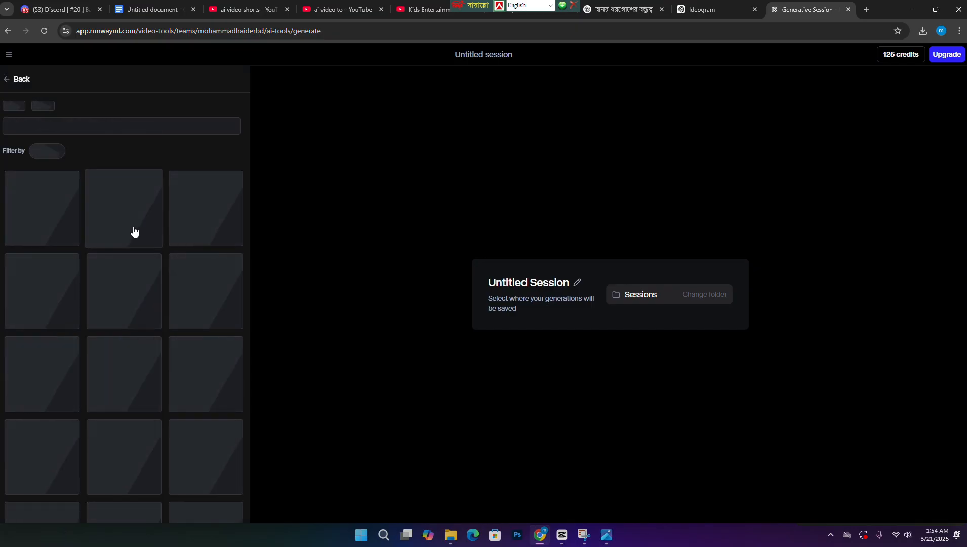
{"action": "left_click", "coordinate": [132, 231]}
{"action": "double_click", "coordinate": [399, 102]}
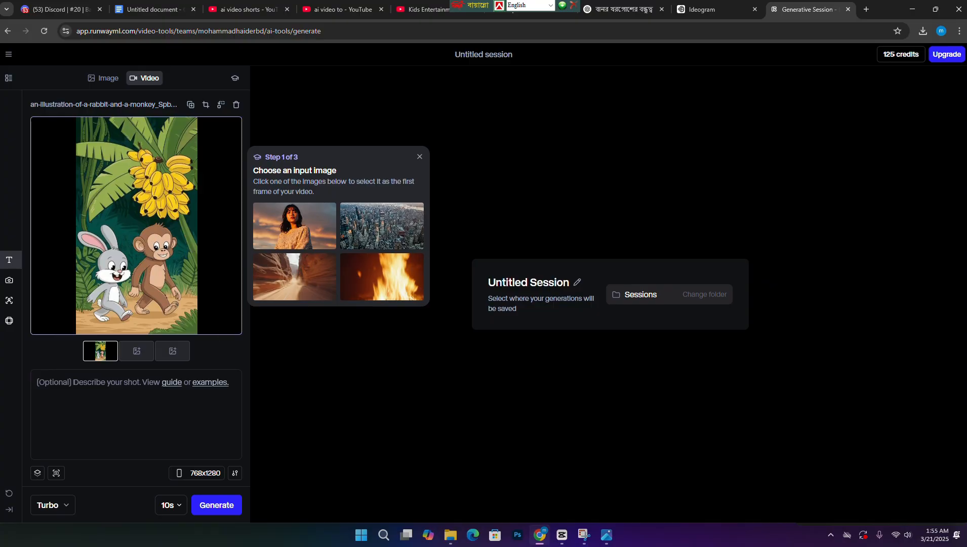
Switch to ChatGPT and send the request "now create a video prompt based on this" below the English story
{"action": "left_click", "coordinate": [623, 10]}
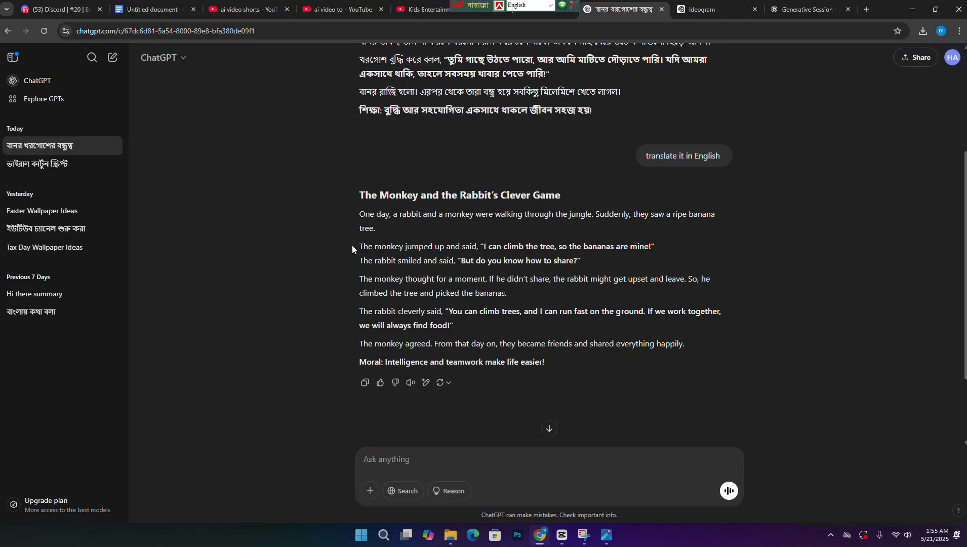
{"action": "left_click_drag", "start_coordinate": [358, 215], "coordinate": [571, 357]}
{"action": "left_click", "coordinate": [571, 358]}
{"action": "left_click", "coordinate": [471, 462]}
{"action": "type", "text": "now creat"}
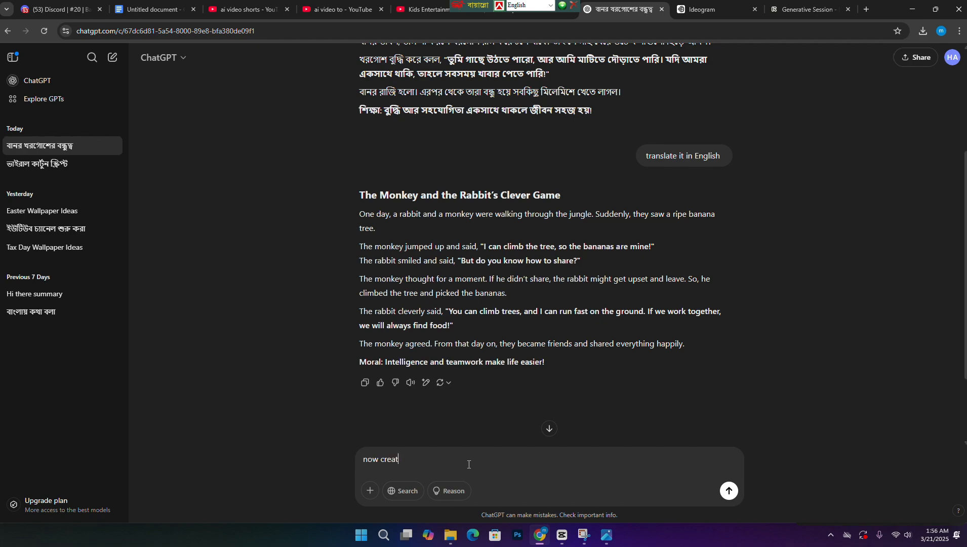
{"action": "type", "text": "e a video prompt based on this"}
{"action": "key", "text": "ctrl+a"}
{"action": "key", "text": "Return"}
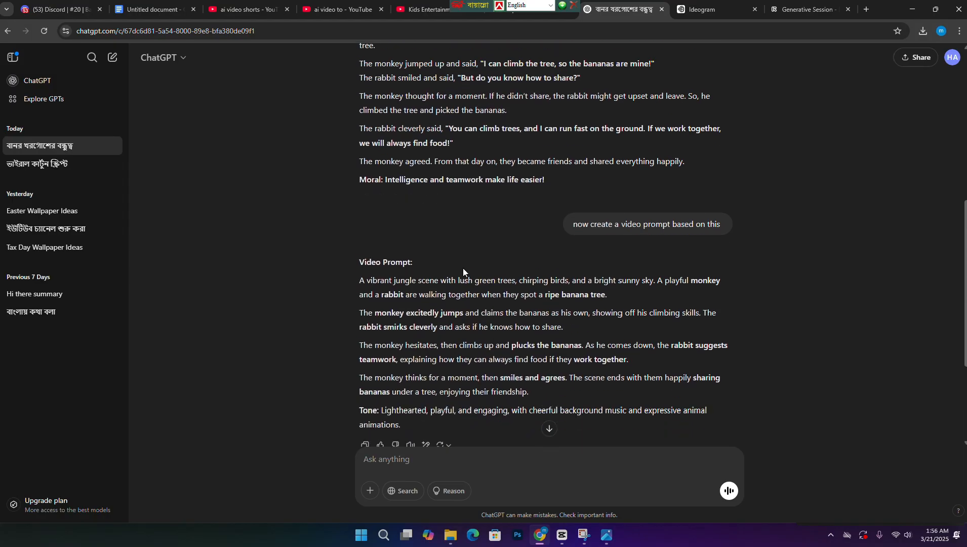
Copy "A playful monkey and a rabbit are walking together when they spot a ripe banana tree." from ChatGPT's video prompt into Runway's shot description
{"action": "scroll", "coordinate": [550, 187], "scroll_direction": "down", "scroll_amount": 2}
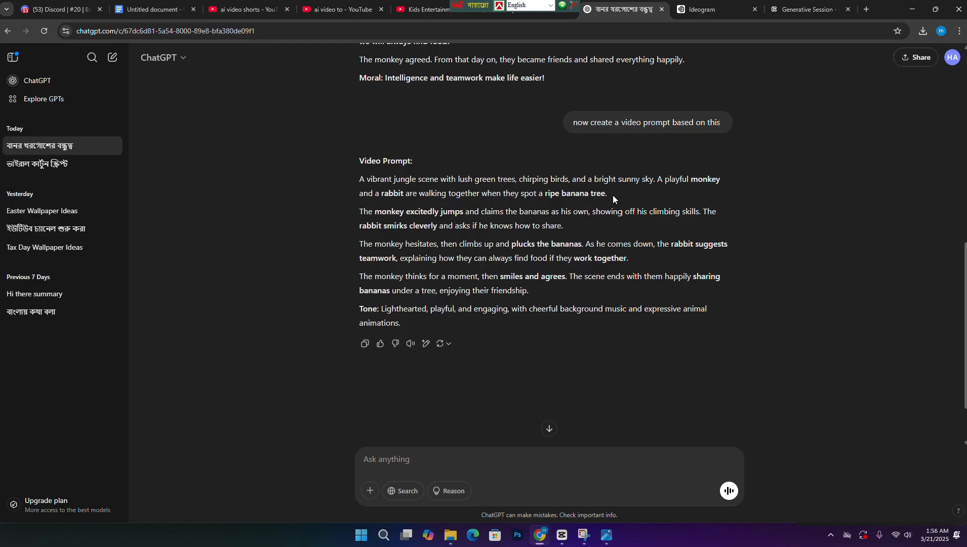
{"action": "left_click_drag", "start_coordinate": [657, 178], "coordinate": [723, 188]}
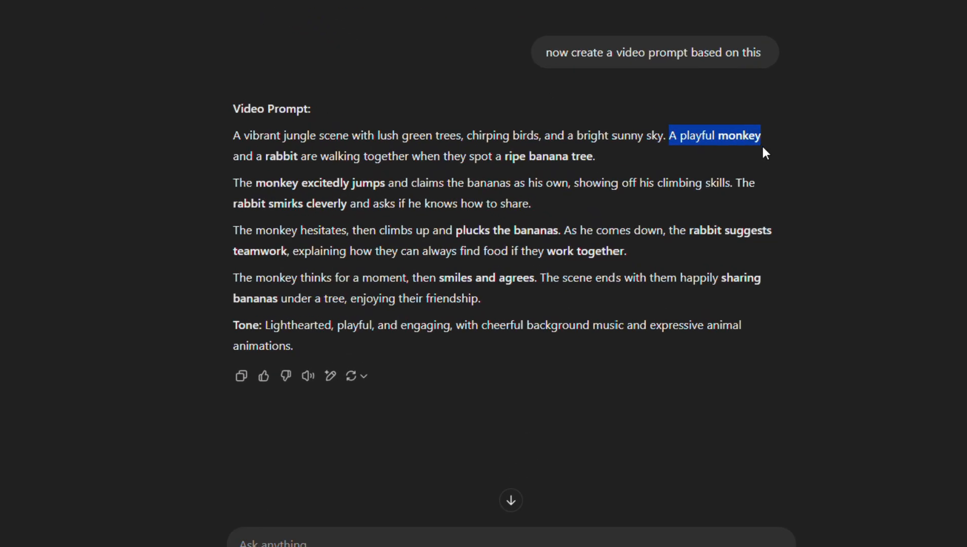
{"action": "left_click_drag", "start_coordinate": [763, 148], "coordinate": [598, 166]}
{"action": "key", "text": "ctrl+c"}
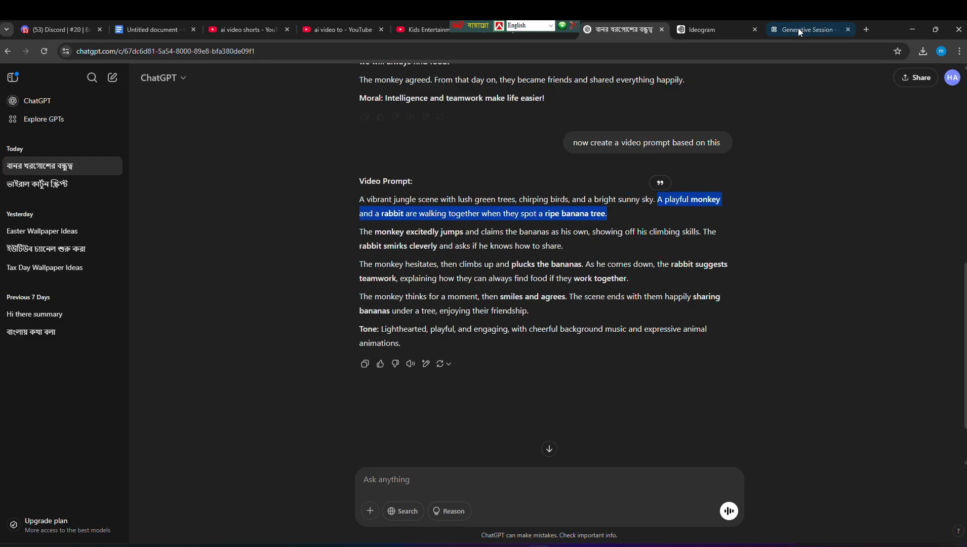
{"action": "left_click", "coordinate": [798, 27]}
{"action": "left_click", "coordinate": [104, 430]}
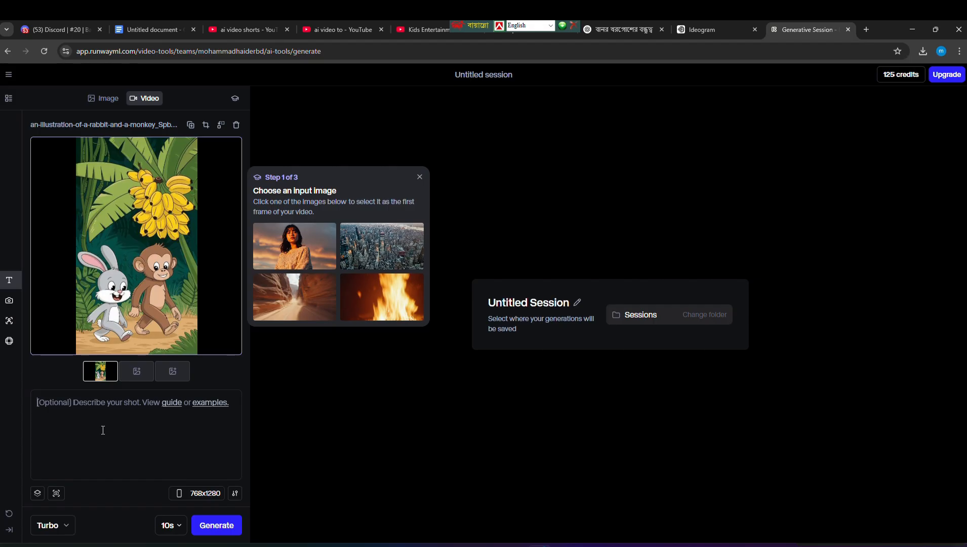
{"action": "key", "text": "ctrl+v"}
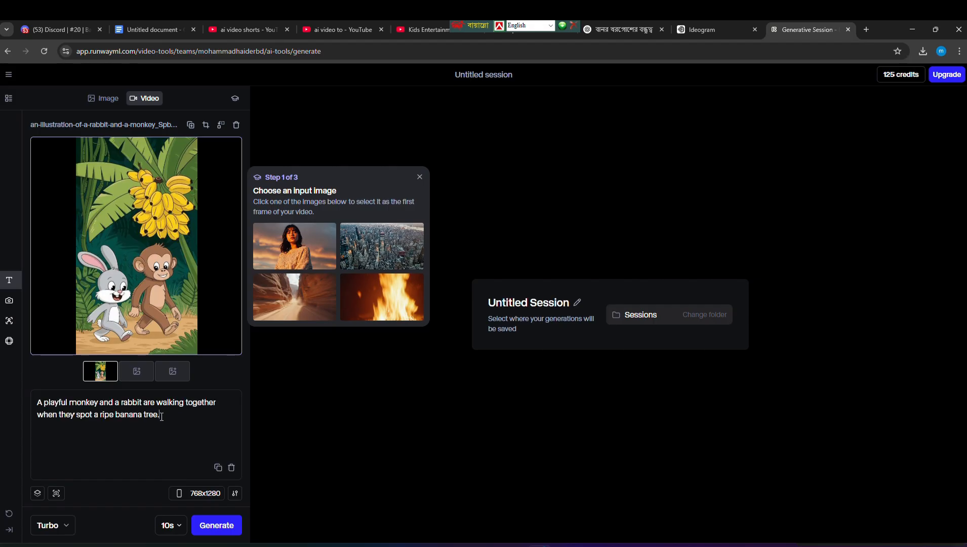
Set the video duration to 5 seconds and generate the rabbit-and-monkey clip
{"action": "left_click", "coordinate": [176, 527]}
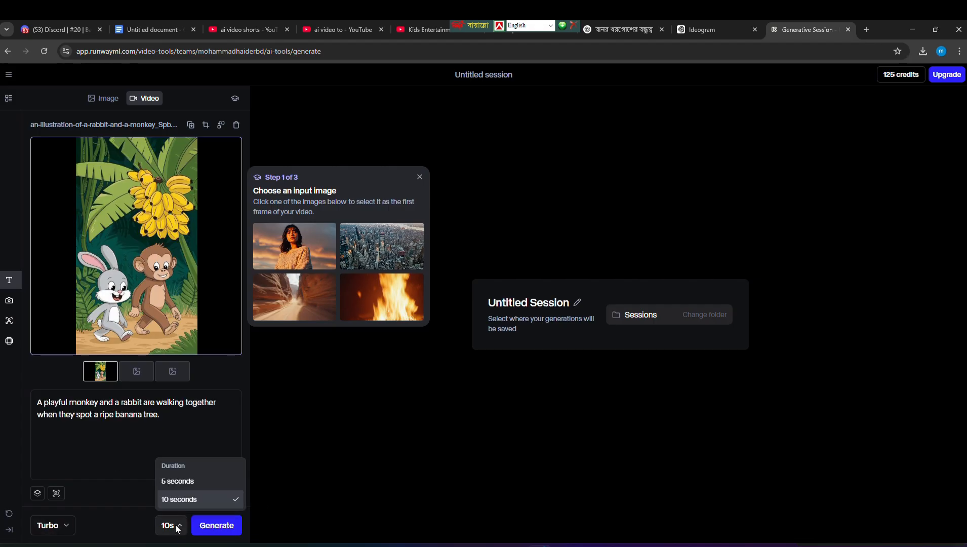
{"action": "left_click", "coordinate": [177, 481]}
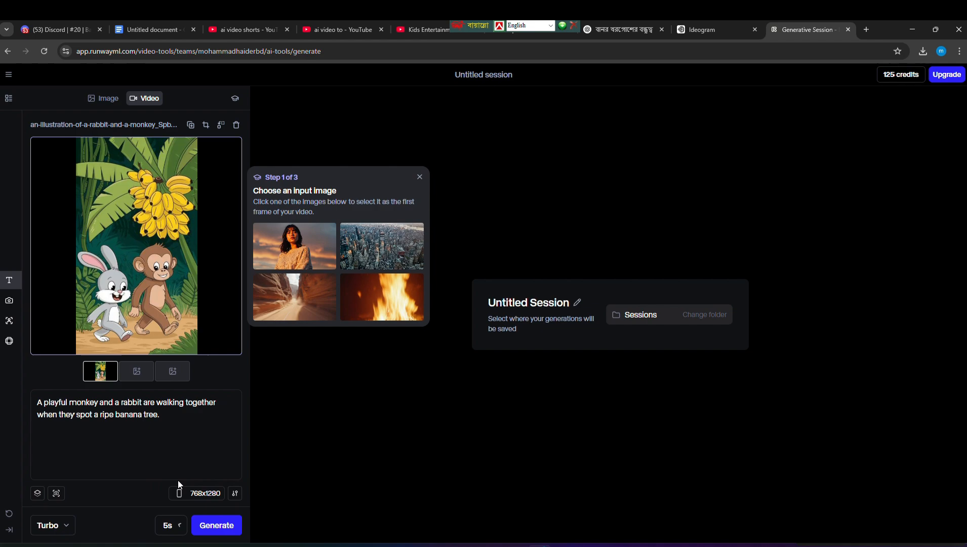
{"action": "left_click", "coordinate": [226, 532]}
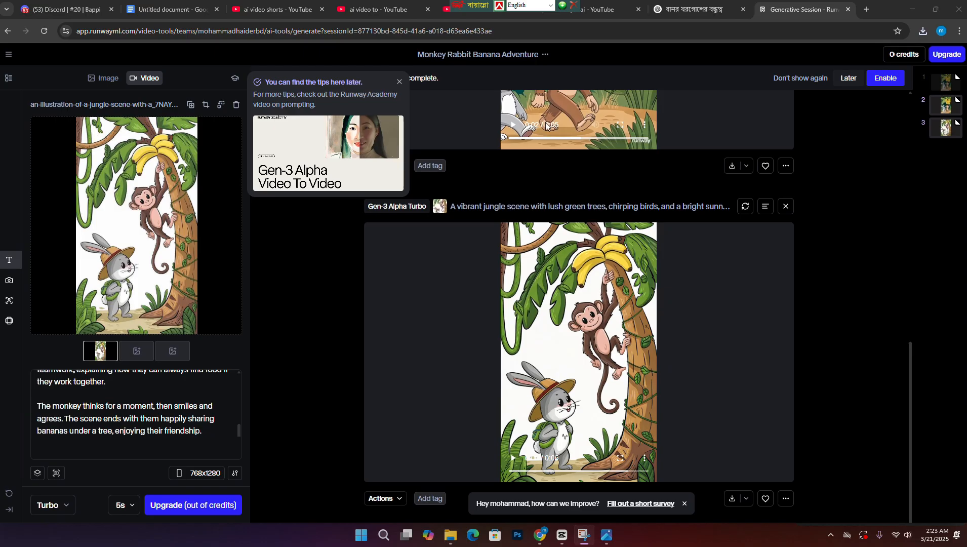
Return to ChatGPT and highlight the original Bengali monkey-and-rabbit story, from its first line to the moral, to review the narration text
{"action": "left_click", "coordinate": [694, 9]}
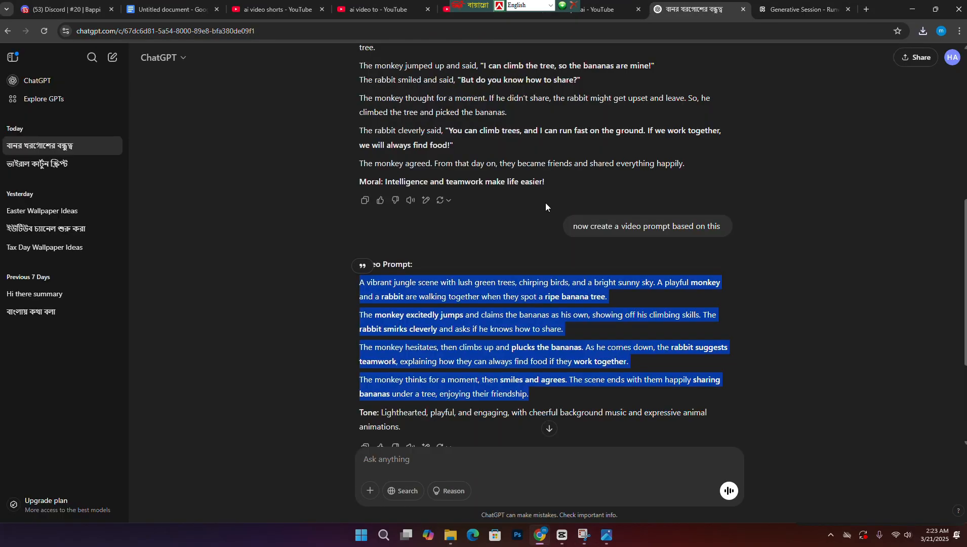
{"action": "scroll", "coordinate": [545, 202], "scroll_direction": "up", "scroll_amount": 6}
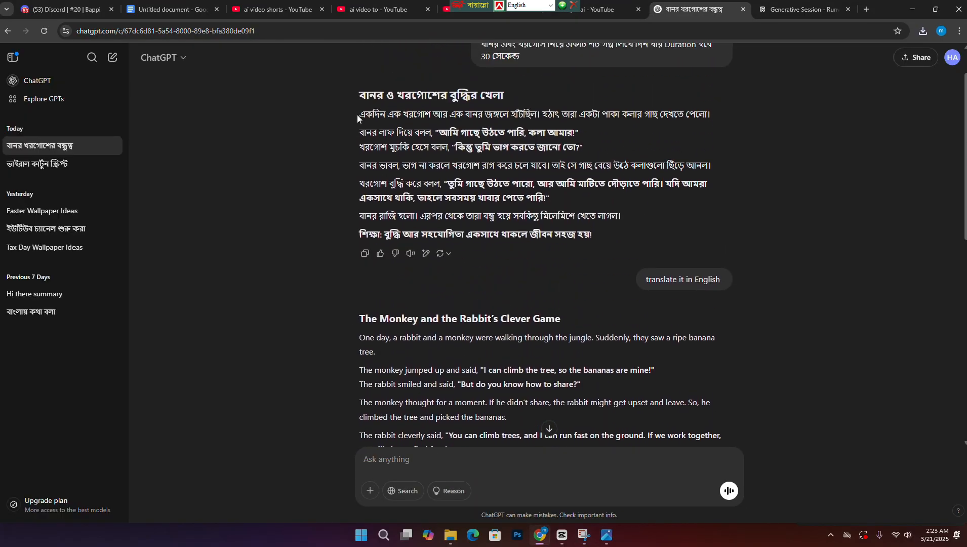
{"action": "left_click_drag", "start_coordinate": [355, 114], "coordinate": [597, 227]}
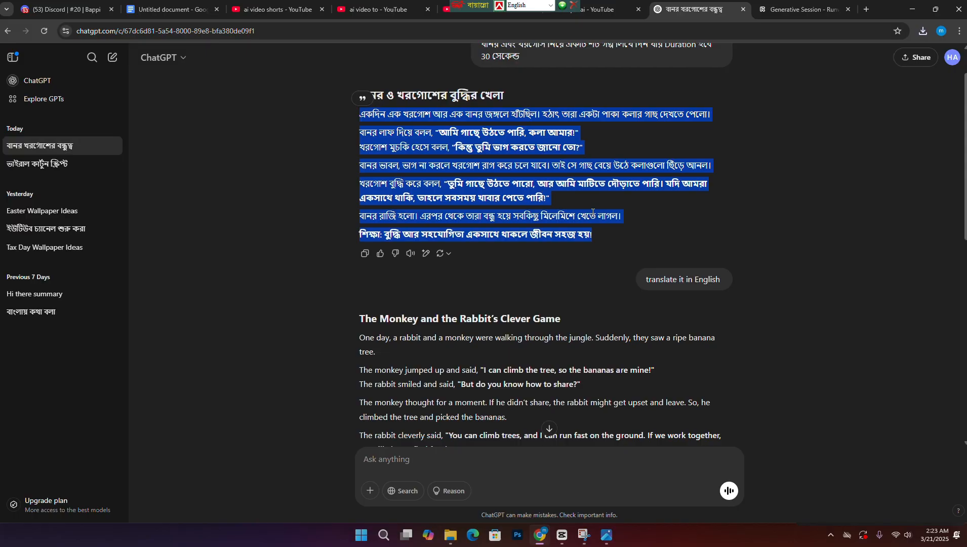
{"action": "left_click", "coordinate": [602, 189]}
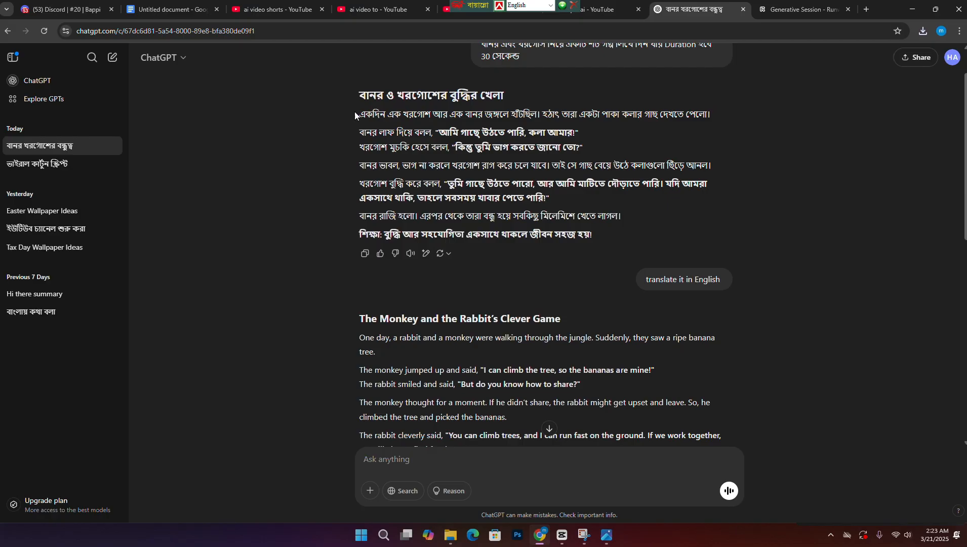
{"action": "mouse_move", "coordinate": [354, 111]}
{"action": "left_mouse_down"}
{"action": "mouse_move", "coordinate": [582, 149]}
{"action": "mouse_move", "coordinate": [615, 241]}
{"action": "mouse_move", "coordinate": [541, 217]}
{"action": "mouse_move", "coordinate": [353, 111]}
{"action": "left_mouse_up"}
{"action": "left_click", "coordinate": [613, 240]}
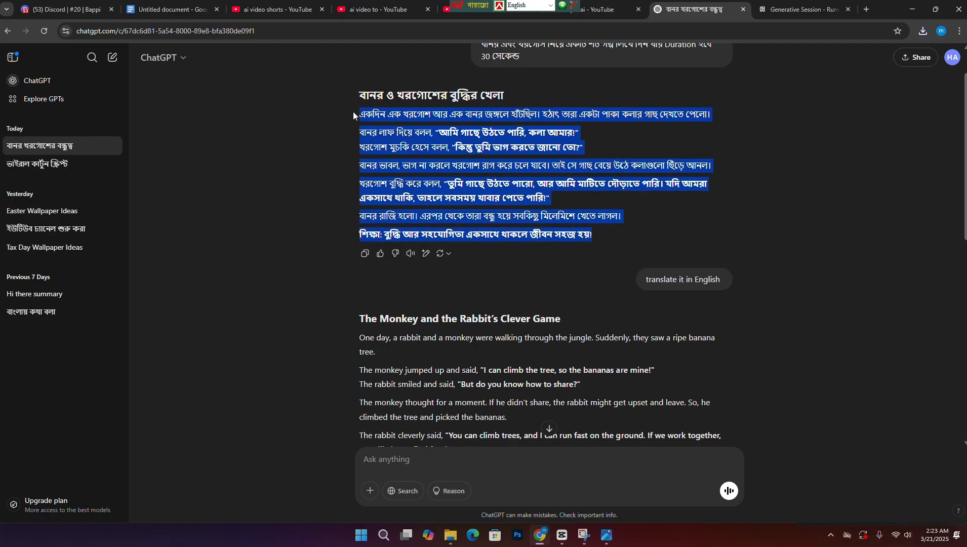
{"action": "left_click", "coordinate": [404, 121]}
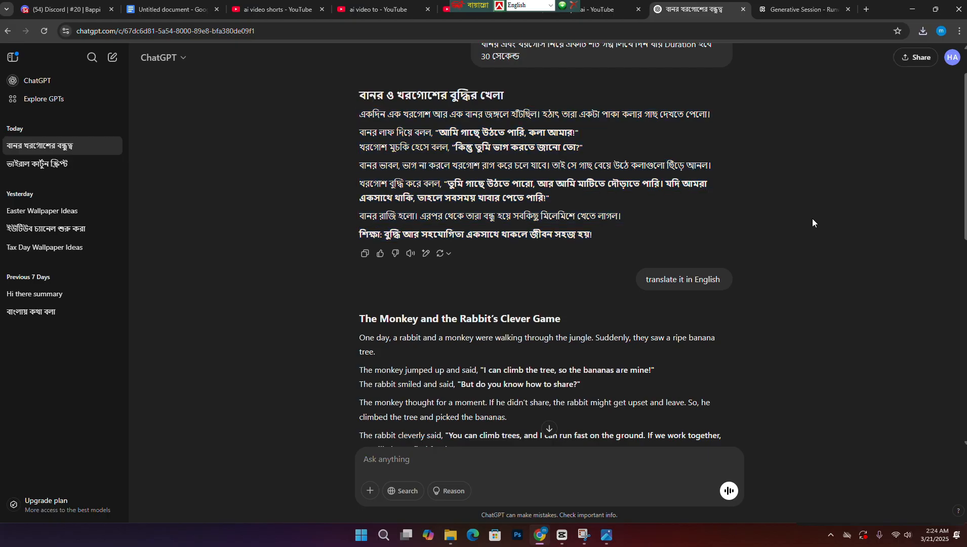
{"action": "left_click_drag", "start_coordinate": [341, 110], "coordinate": [649, 216]}
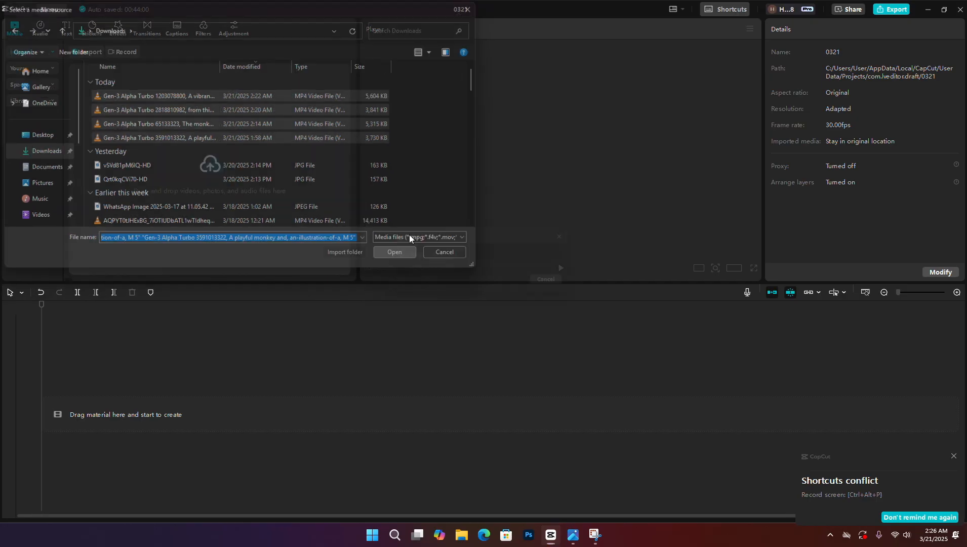
In the CapCut project, import the four Gen-3 Alpha Turbo clips from the Downloads folder
{"action": "left_click", "coordinate": [394, 250]}
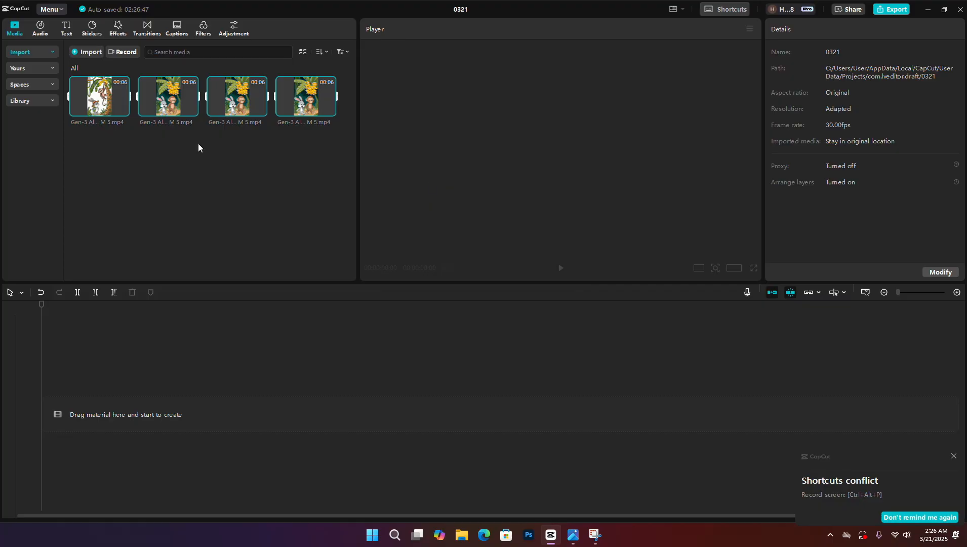
{"action": "left_click", "coordinate": [315, 168]}
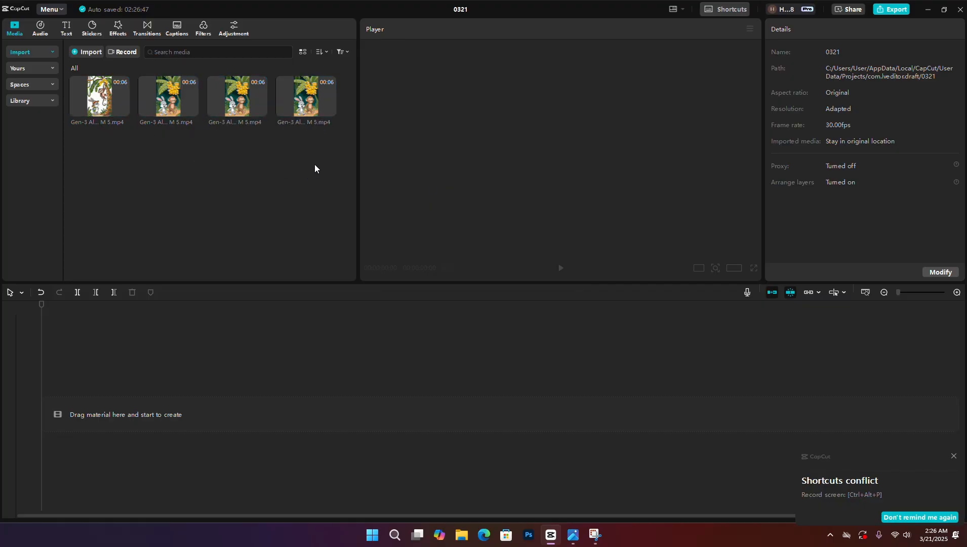
{"action": "left_click_drag", "start_coordinate": [315, 168], "coordinate": [68, 75]}
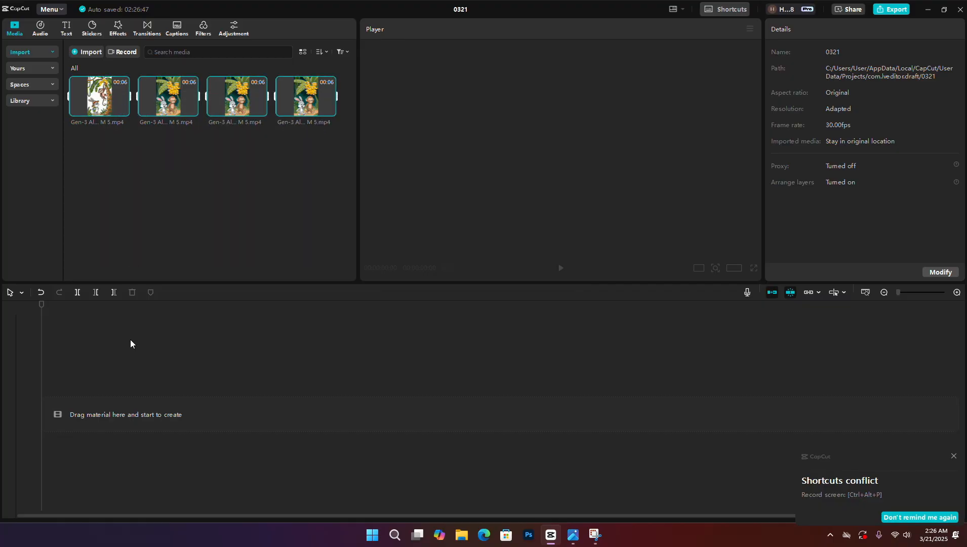
{"action": "left_click", "coordinate": [249, 190]}
Place the "A playful monkey and" clip on the timeline, enlarge it to 109% with X position 102, and preview it
{"action": "left_click_drag", "start_coordinate": [305, 123], "coordinate": [86, 418]}
{"action": "key", "text": "space"}
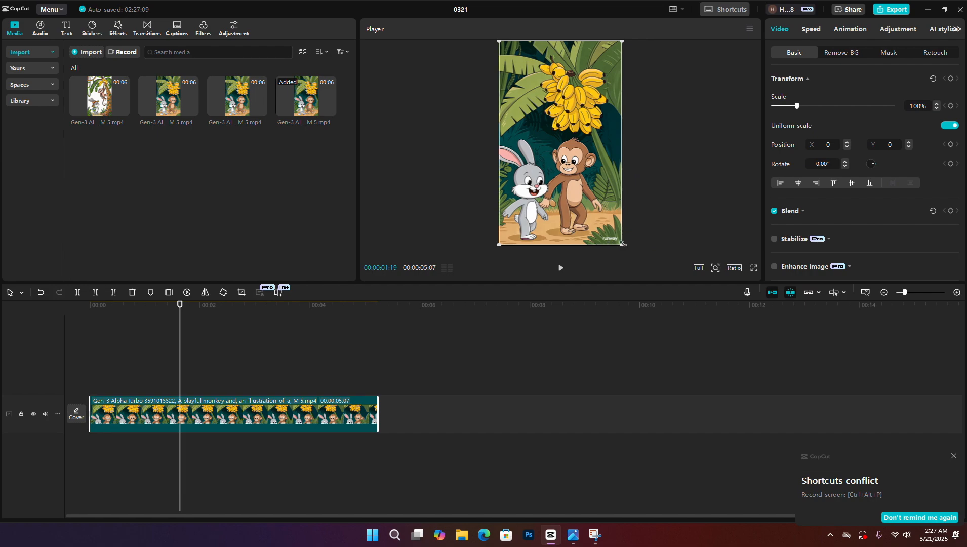
{"action": "left_click_drag", "start_coordinate": [623, 244], "coordinate": [642, 249]}
{"action": "left_click_drag", "start_coordinate": [619, 218], "coordinate": [621, 216]}
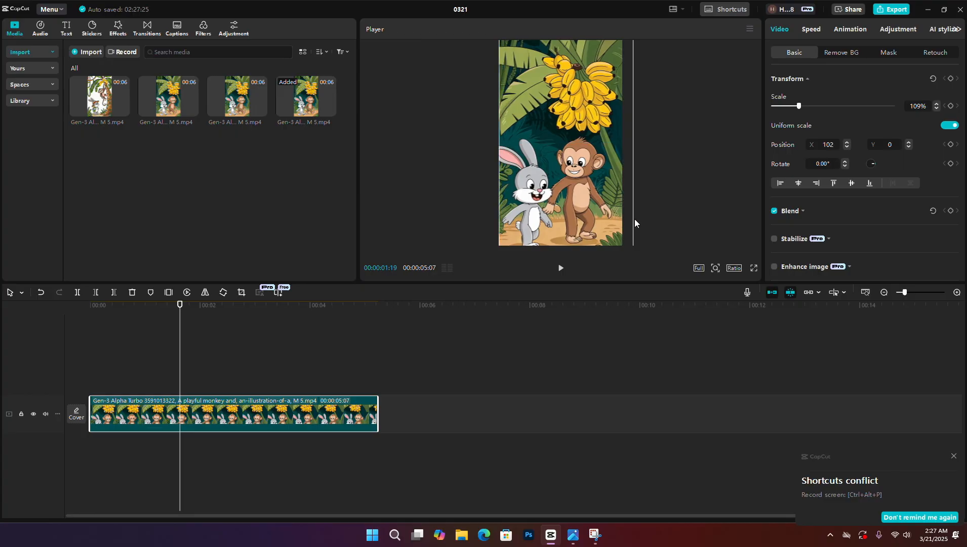
{"action": "left_click_drag", "start_coordinate": [180, 318], "coordinate": [83, 319]}
{"action": "key", "text": "space"}
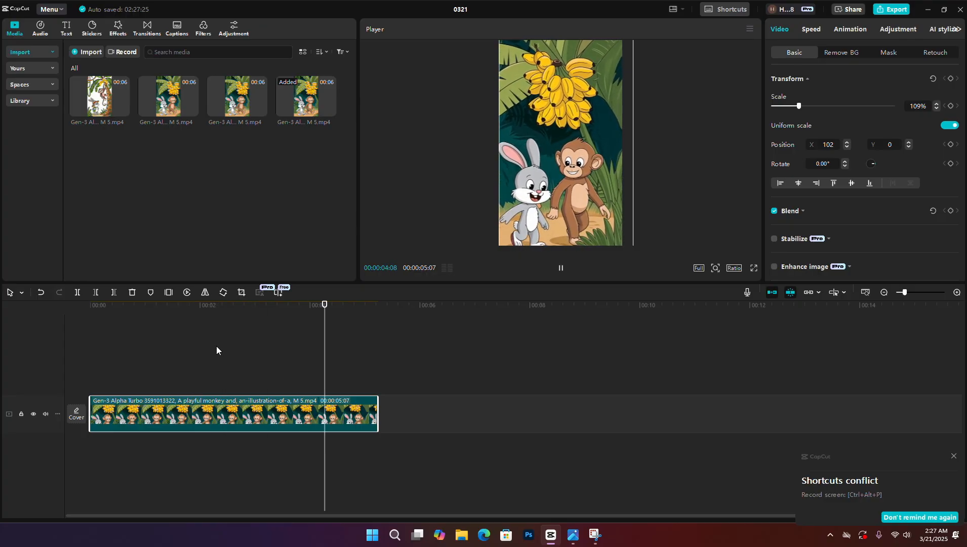
{"action": "key", "text": "space"}
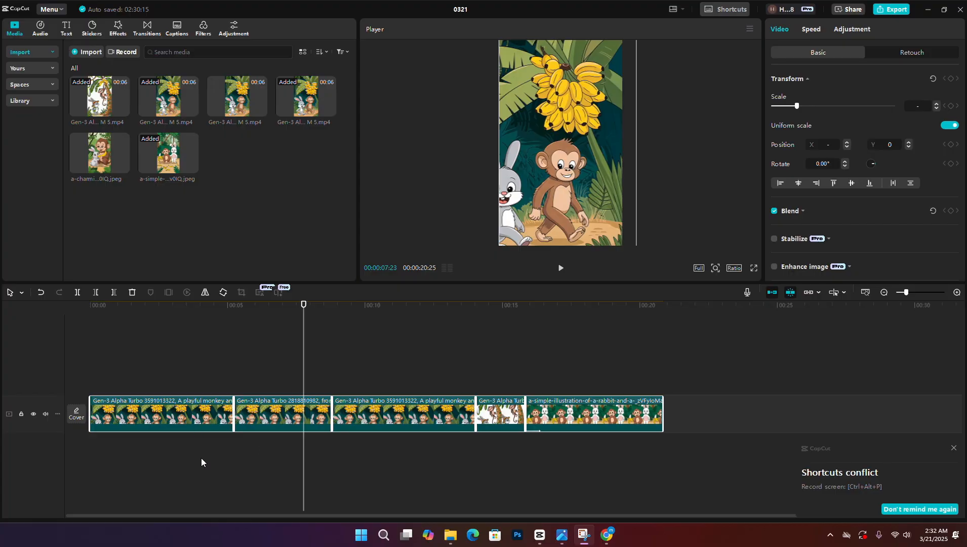
Check the Bengali story in ChatGPT, then return to CapCut and inspect where the speech starts in the recorded voiceover
{"action": "left_click", "coordinate": [604, 543]}
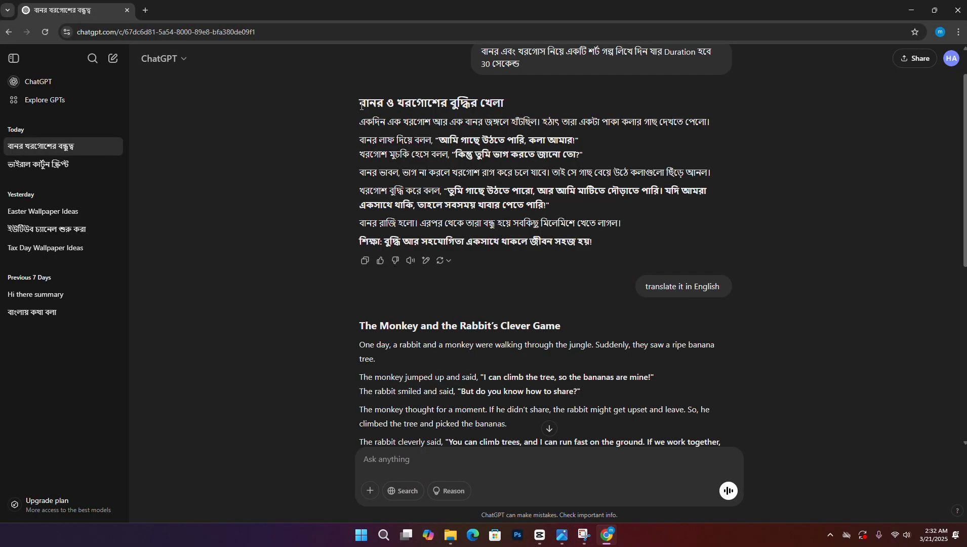
{"action": "left_click", "coordinate": [540, 536]}
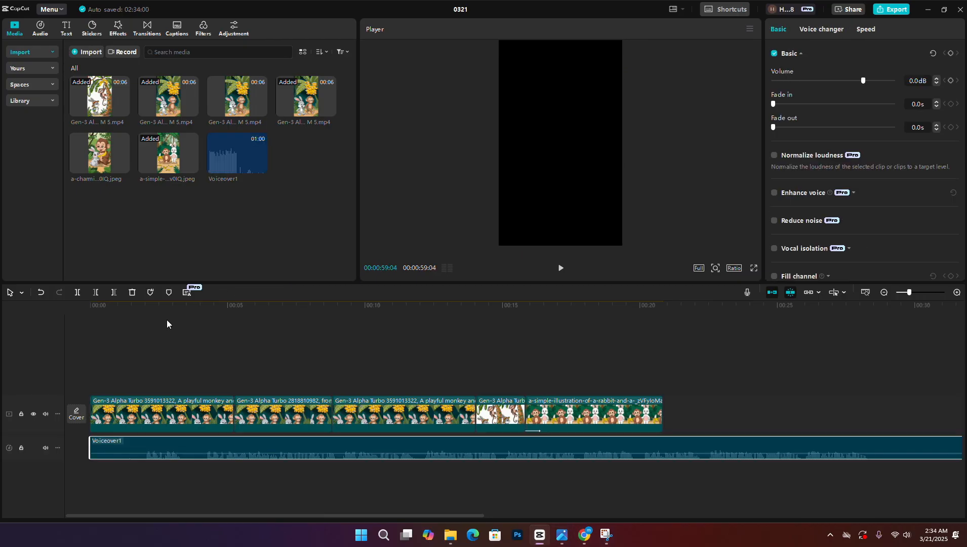
{"action": "left_click", "coordinate": [148, 311]}
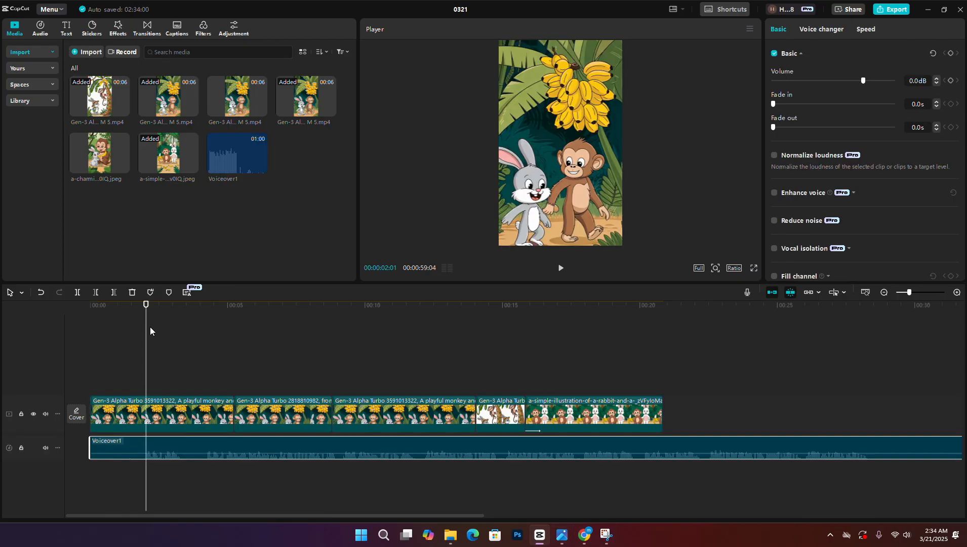
{"action": "left_click_drag", "start_coordinate": [218, 454], "coordinate": [217, 451]}
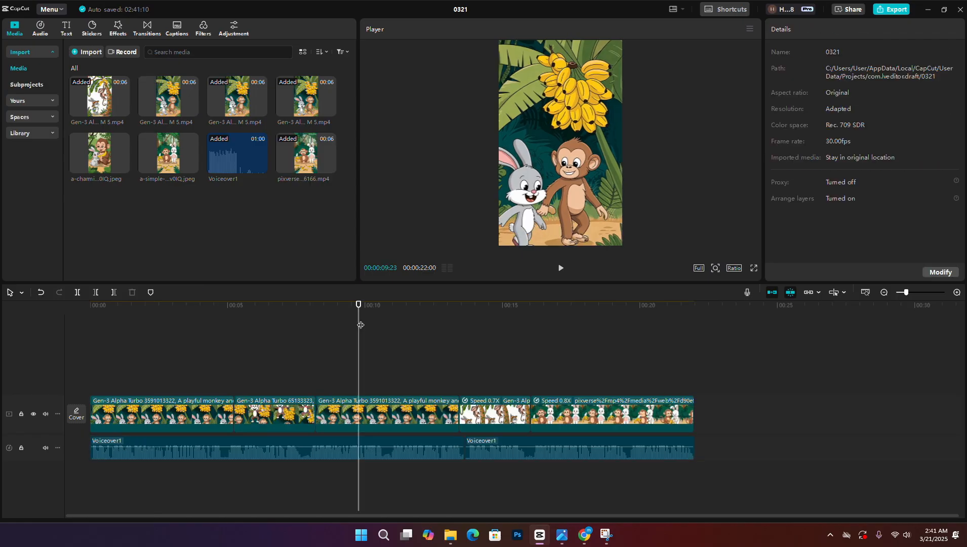
Review the assembled timeline by scrubbing through the opening and highlighting all the video clips above the voiceover
{"action": "left_click_drag", "start_coordinate": [358, 313], "coordinate": [79, 349]}
{"action": "left_click_drag", "start_coordinate": [833, 474], "coordinate": [215, 447]}
{"action": "left_click", "coordinate": [233, 370]}
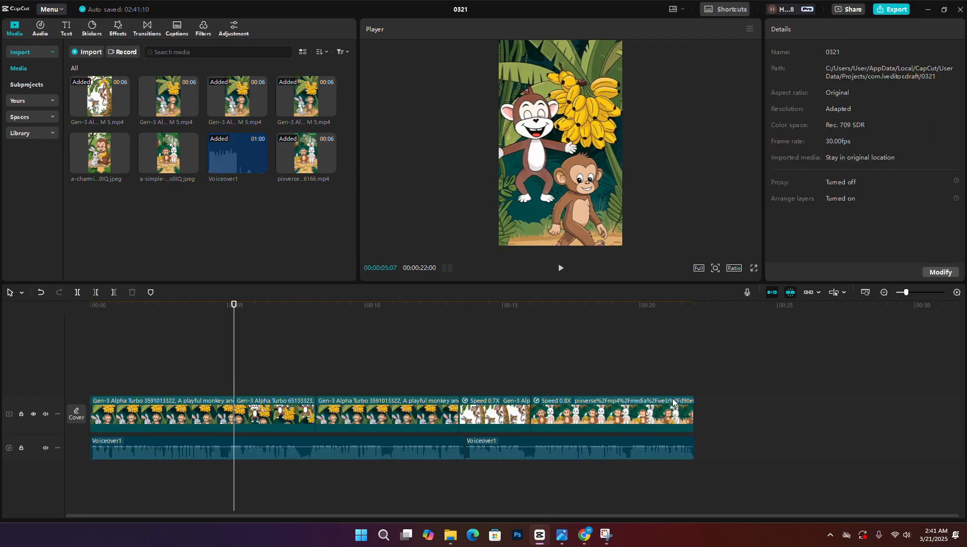
{"action": "left_click_drag", "start_coordinate": [588, 409], "coordinate": [97, 409]}
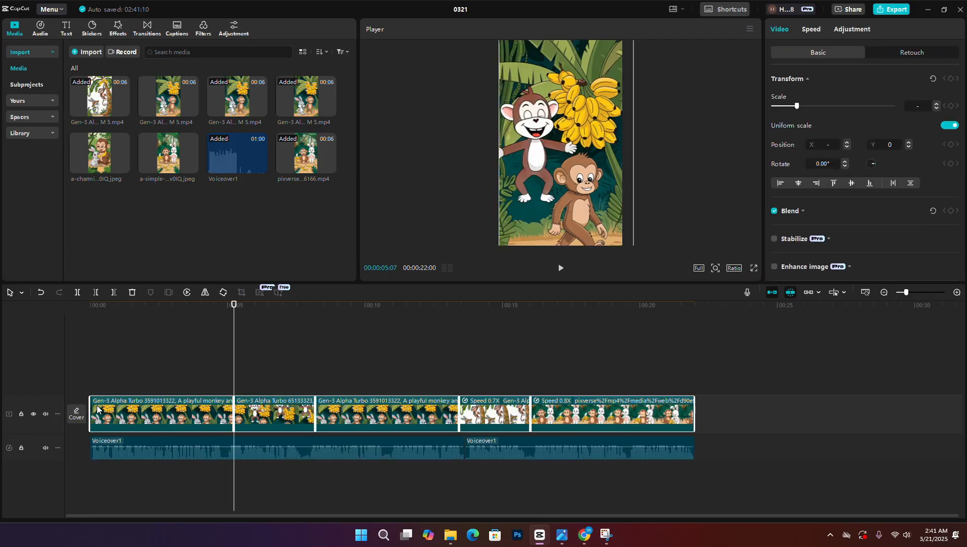
{"action": "left_click_drag", "start_coordinate": [234, 355], "coordinate": [173, 355]}
Add a Mix transition at the cut between the first and second video clips and preview it
{"action": "left_click", "coordinate": [253, 416]}
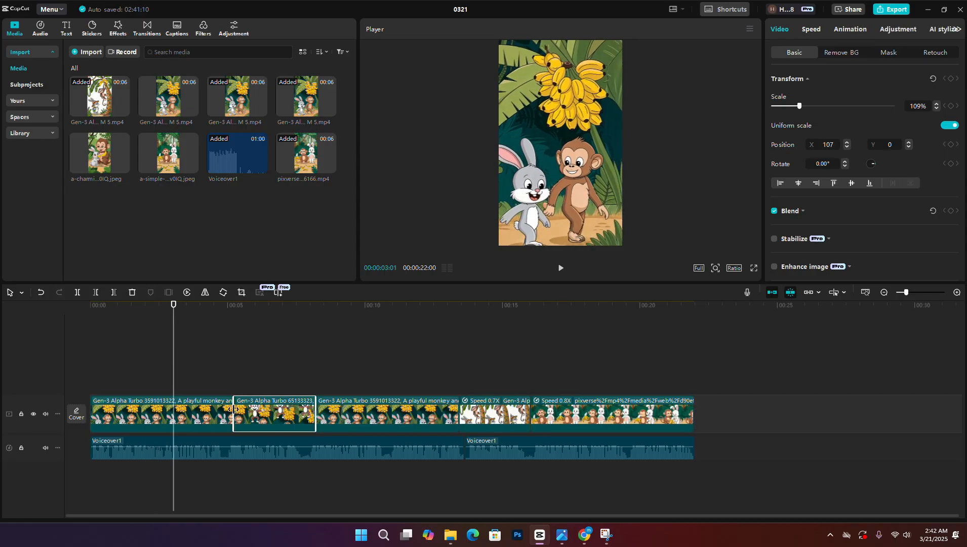
{"action": "left_click", "coordinate": [232, 316]}
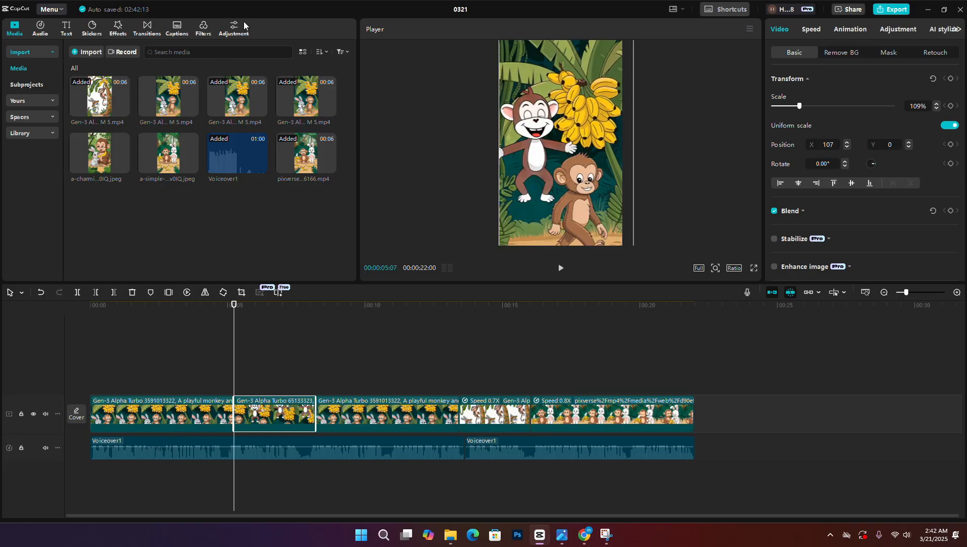
{"action": "left_click", "coordinate": [146, 29]}
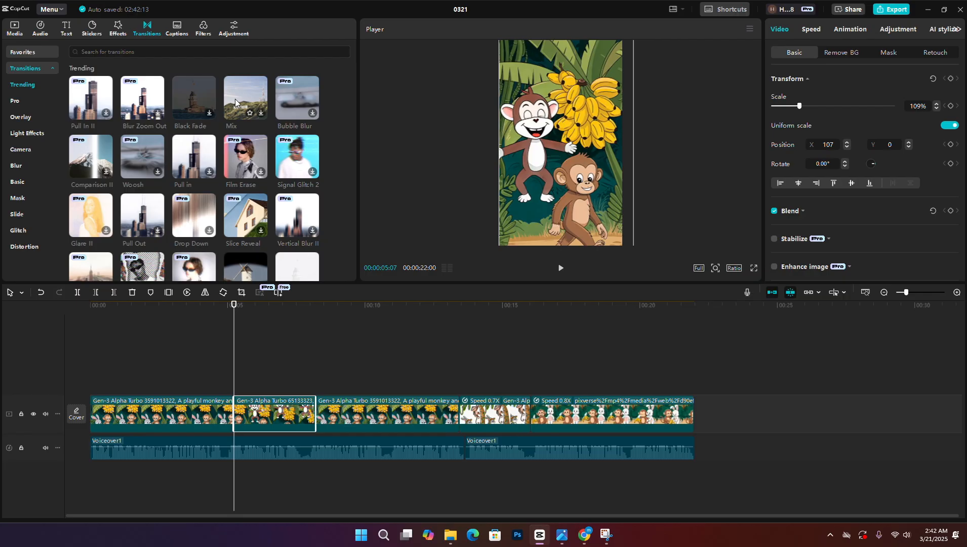
{"action": "mouse_move", "coordinate": [237, 97]}
{"action": "left_mouse_down"}
{"action": "mouse_move", "coordinate": [276, 373]}
{"action": "mouse_move", "coordinate": [228, 425]}
{"action": "left_mouse_up"}
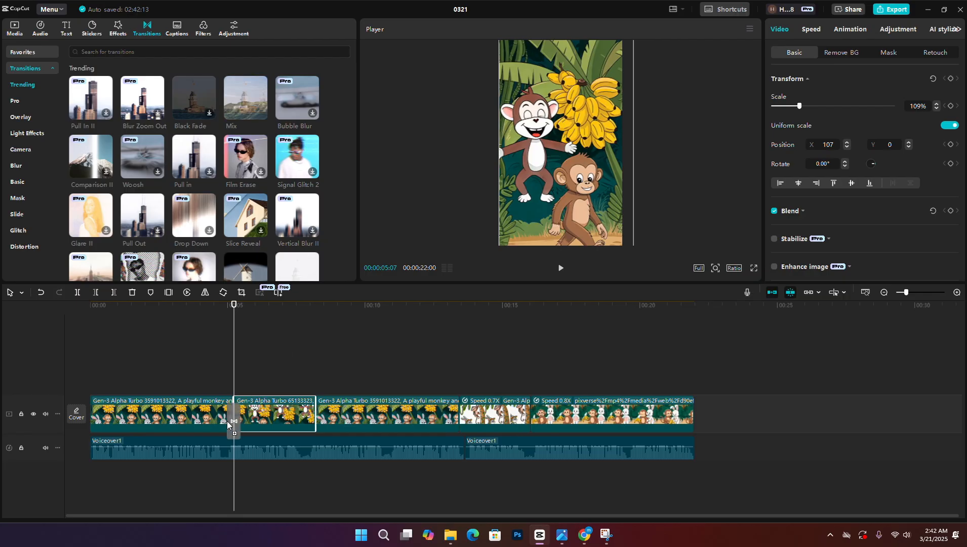
{"action": "left_click", "coordinate": [559, 296]}
{"action": "left_click", "coordinate": [221, 317]}
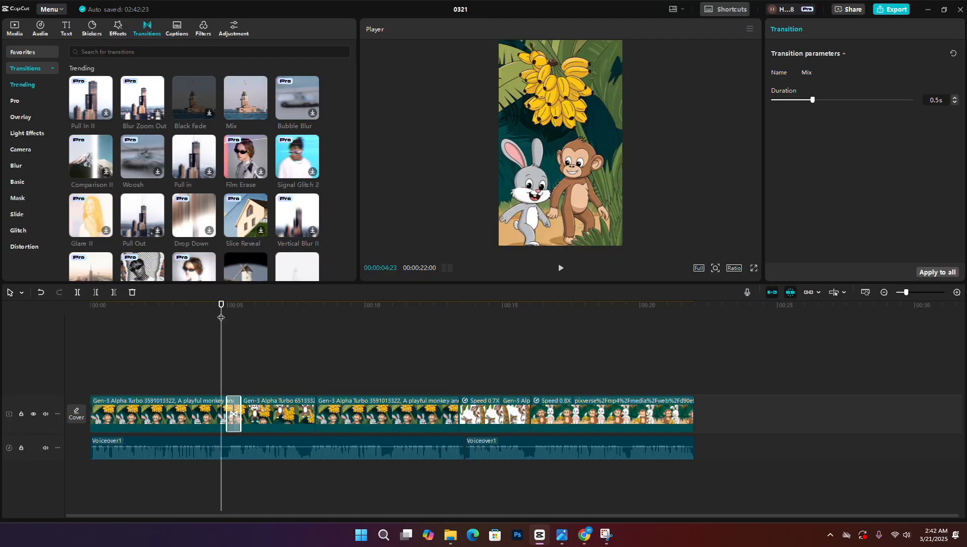
{"action": "key", "text": "space"}
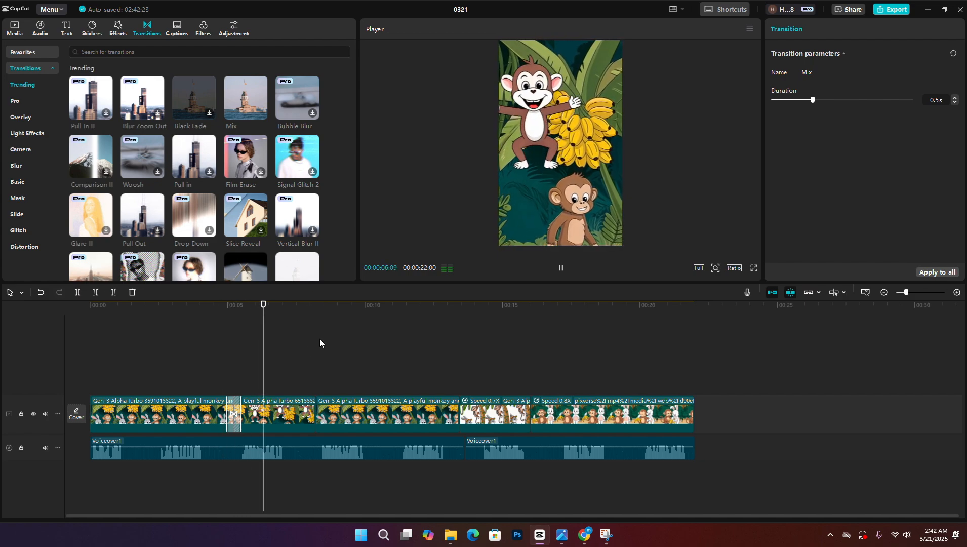
{"action": "key", "text": "space"}
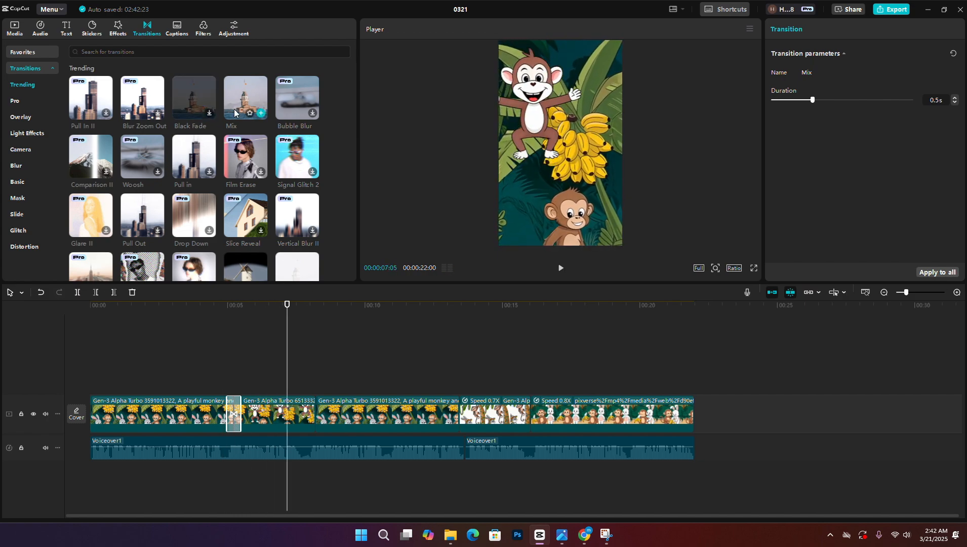
Add Mix transitions at the remaining three cuts between the video clips
{"action": "left_click_drag", "start_coordinate": [234, 113], "coordinate": [316, 417]}
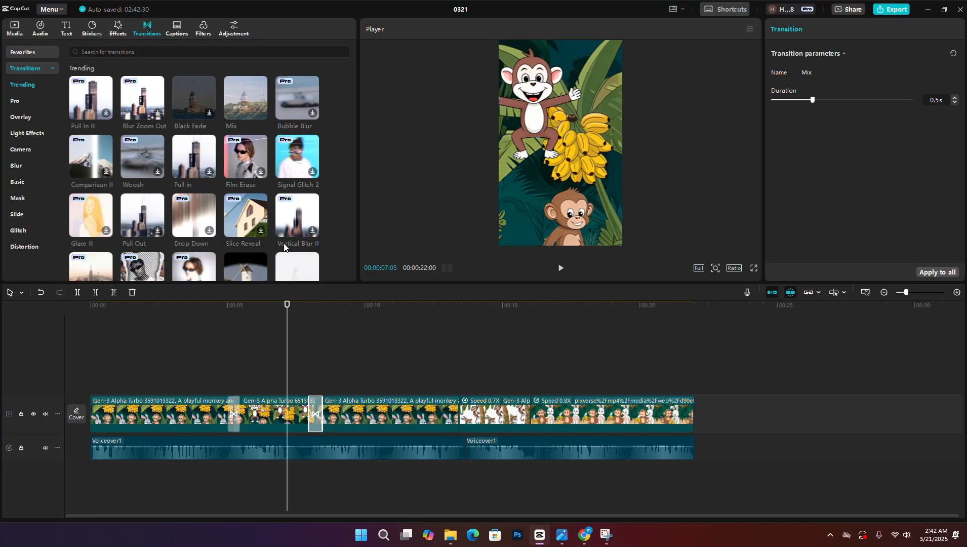
{"action": "left_click_drag", "start_coordinate": [245, 101], "coordinate": [457, 425]}
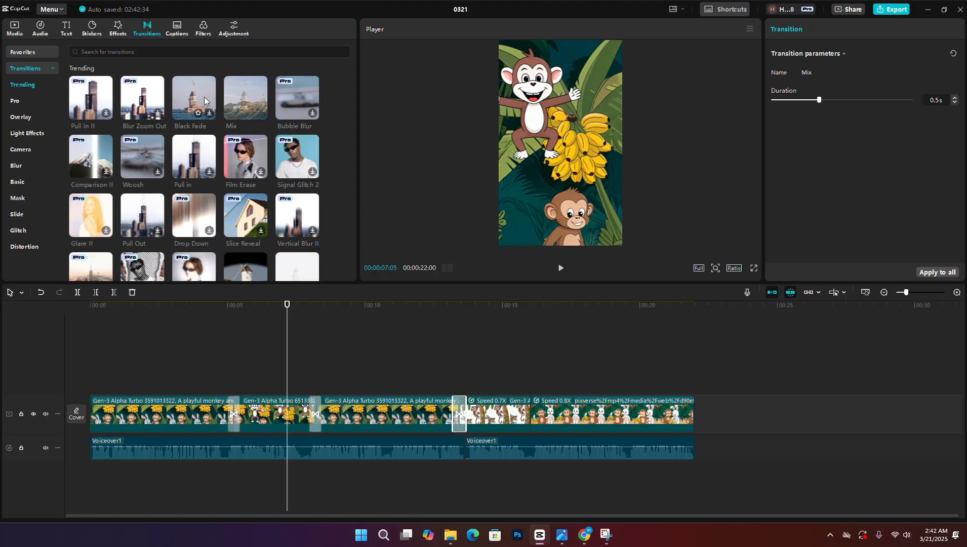
{"action": "left_click_drag", "start_coordinate": [203, 97], "coordinate": [529, 418]}
Play the finished video through and export it, closing the export dialog without sharing to TikTok or YouTube
{"action": "key", "text": "space"}
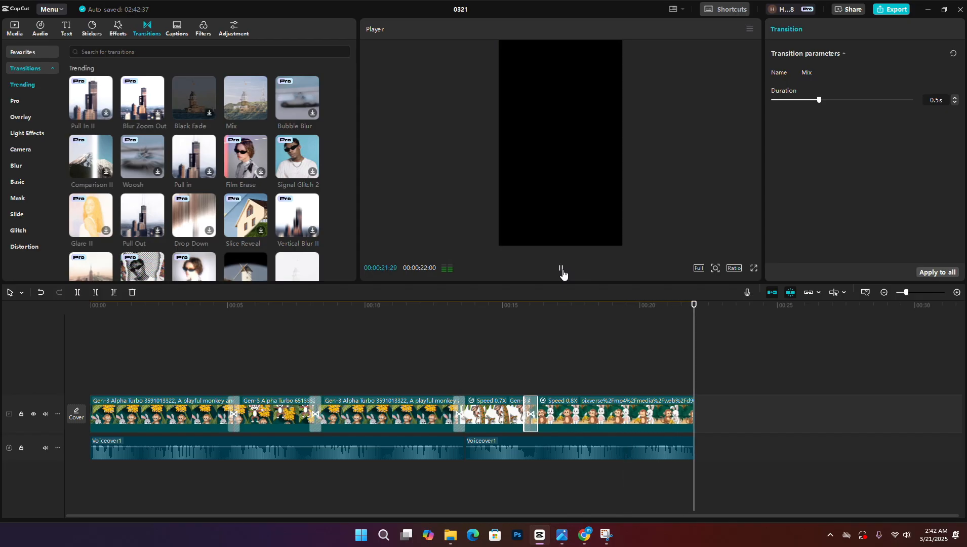
{"action": "left_click_drag", "start_coordinate": [129, 315], "coordinate": [96, 326]}
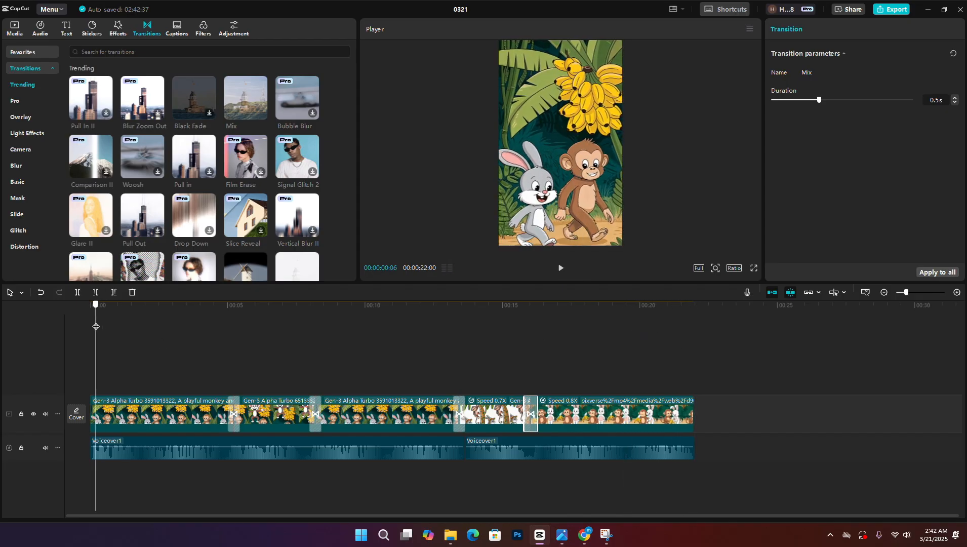
{"action": "left_click", "coordinate": [891, 9]}
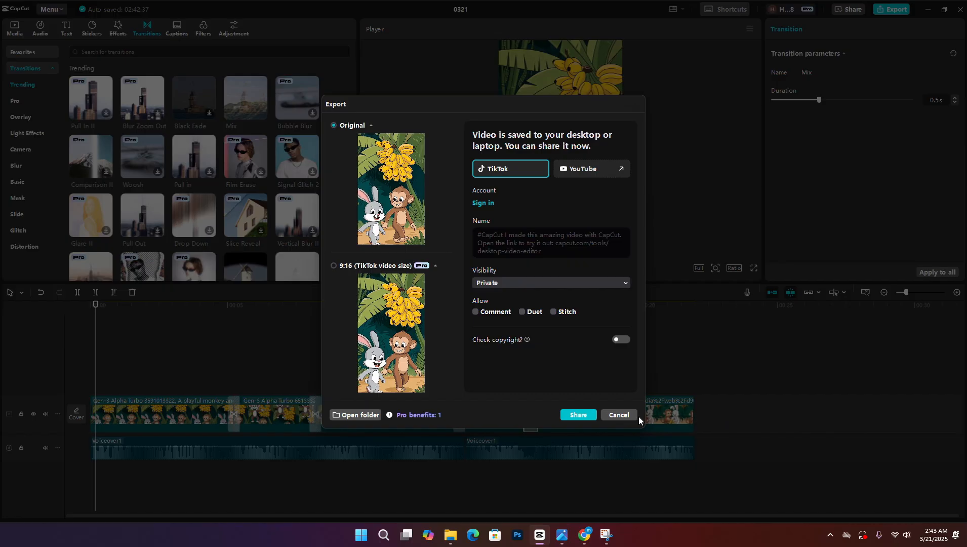
{"action": "left_click", "coordinate": [636, 418]}
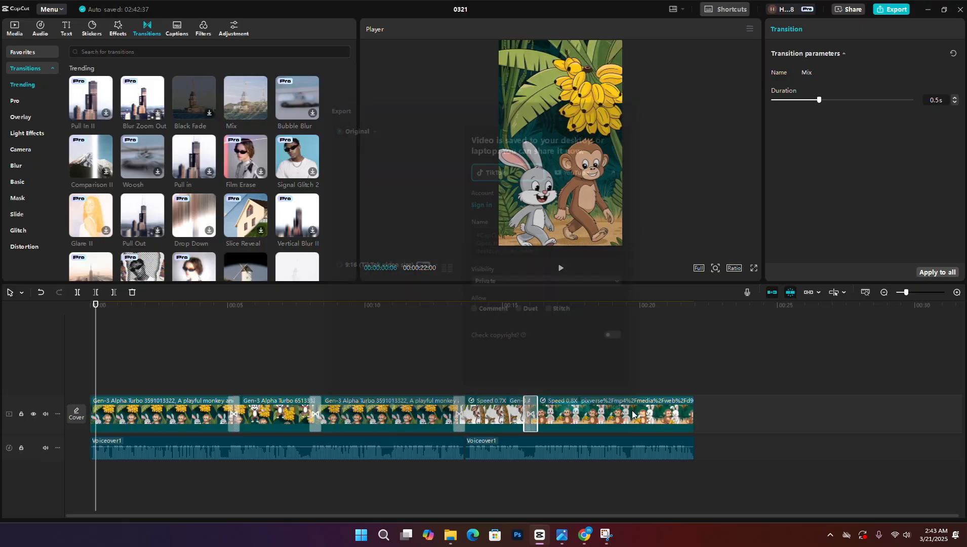